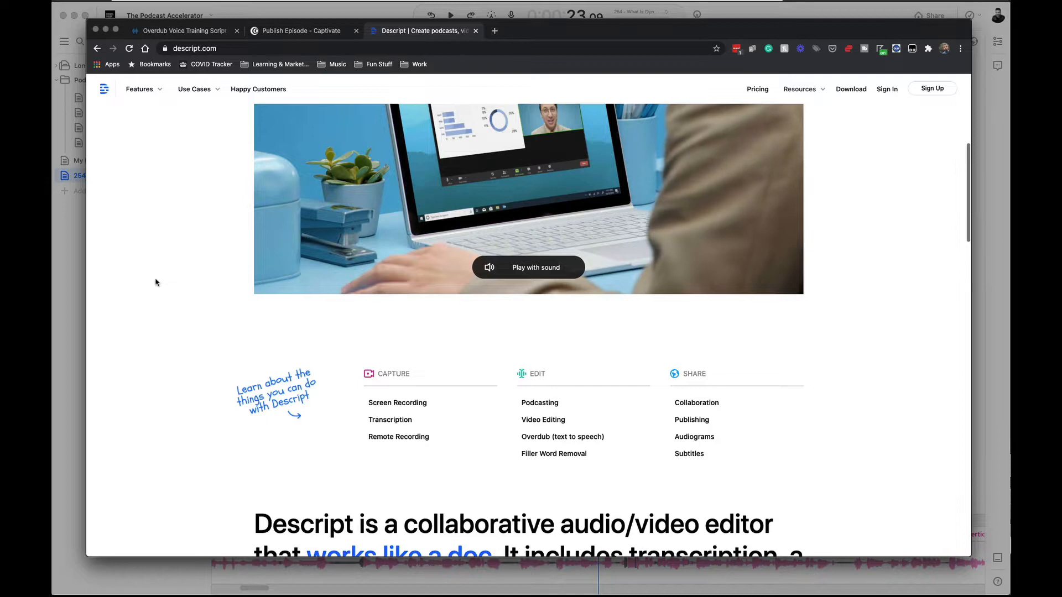
# - Look through the Descript homepage, from the feature list and product preview to the testimonials and customer logos
pyautogui.scroll(-3, 155, 282)
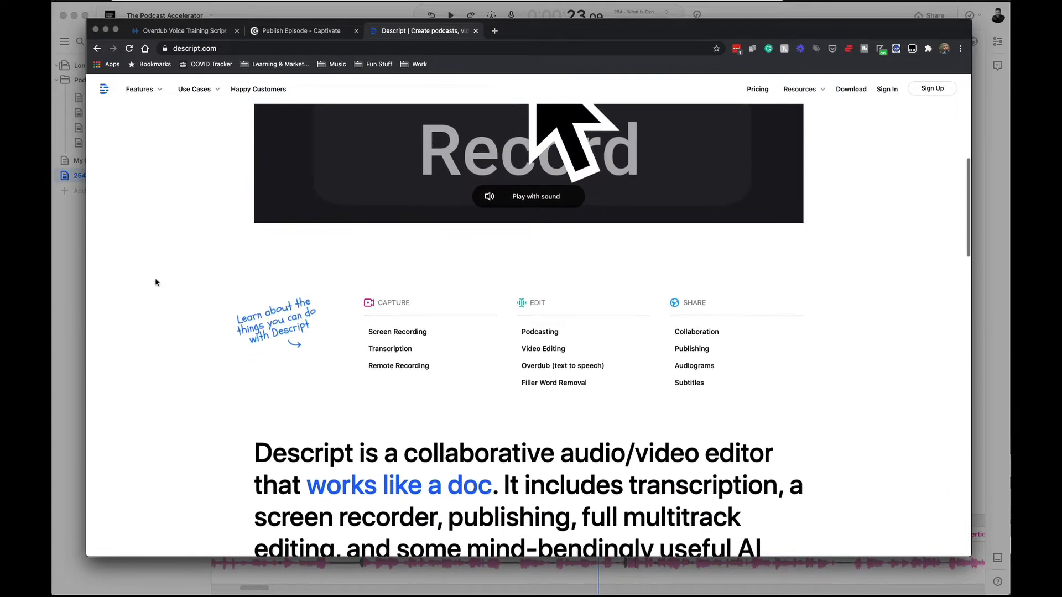
pyautogui.scroll(-2, 155, 282)
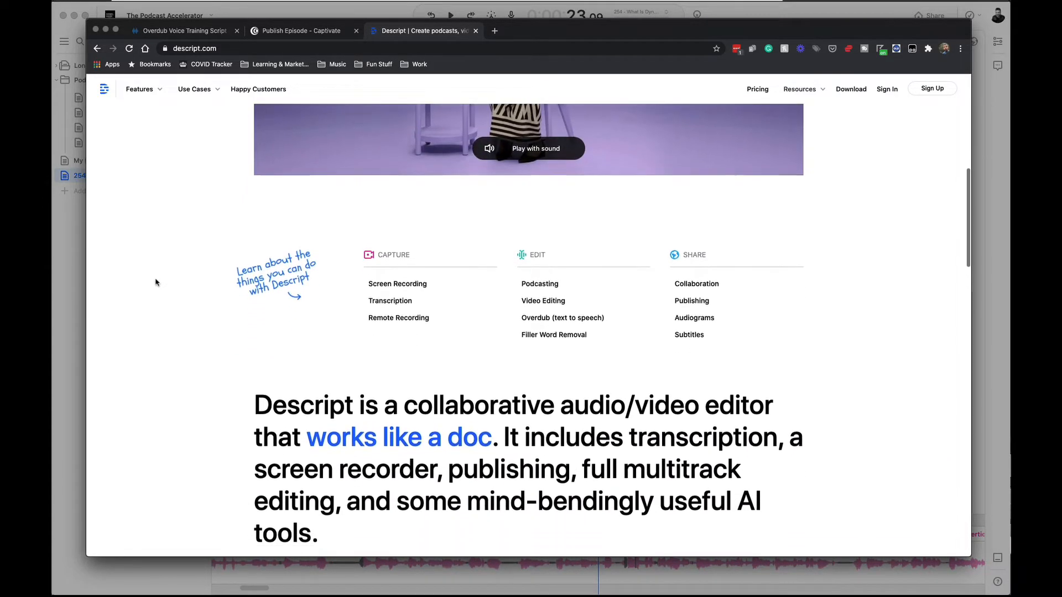
pyautogui.scroll(-3, 155, 283)
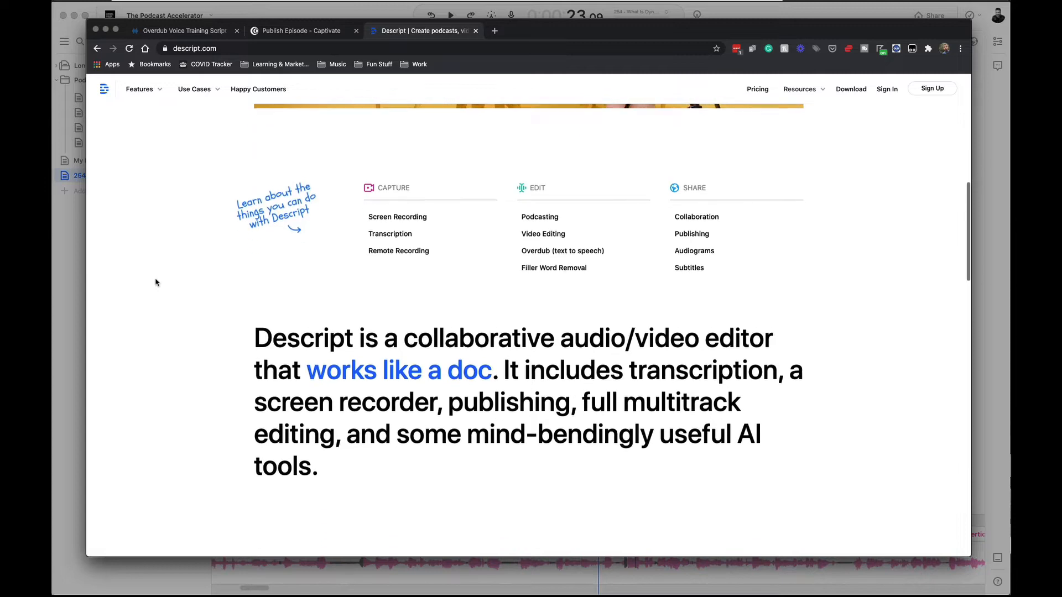
pyautogui.scroll(-1, 156, 282)
pyautogui.scroll(-2, 155, 283)
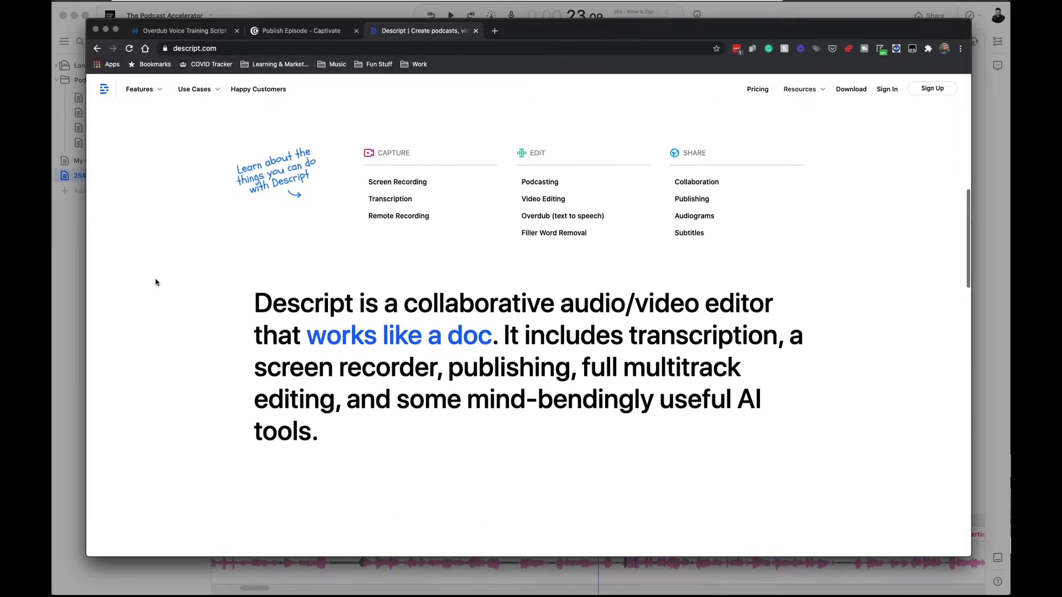
pyautogui.scroll(-2, 155, 283)
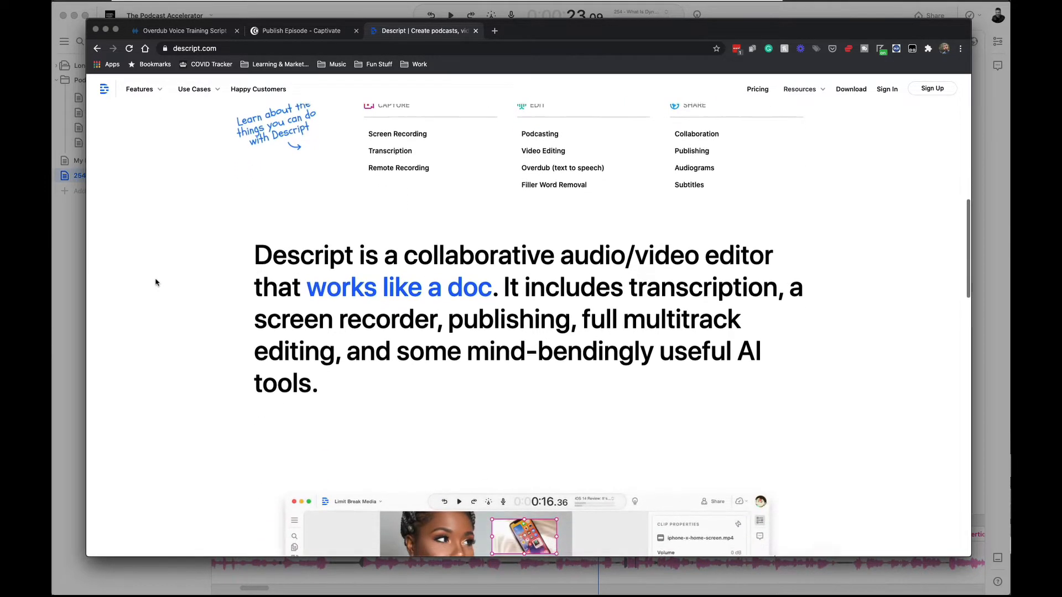
pyautogui.scroll(-2, 155, 283)
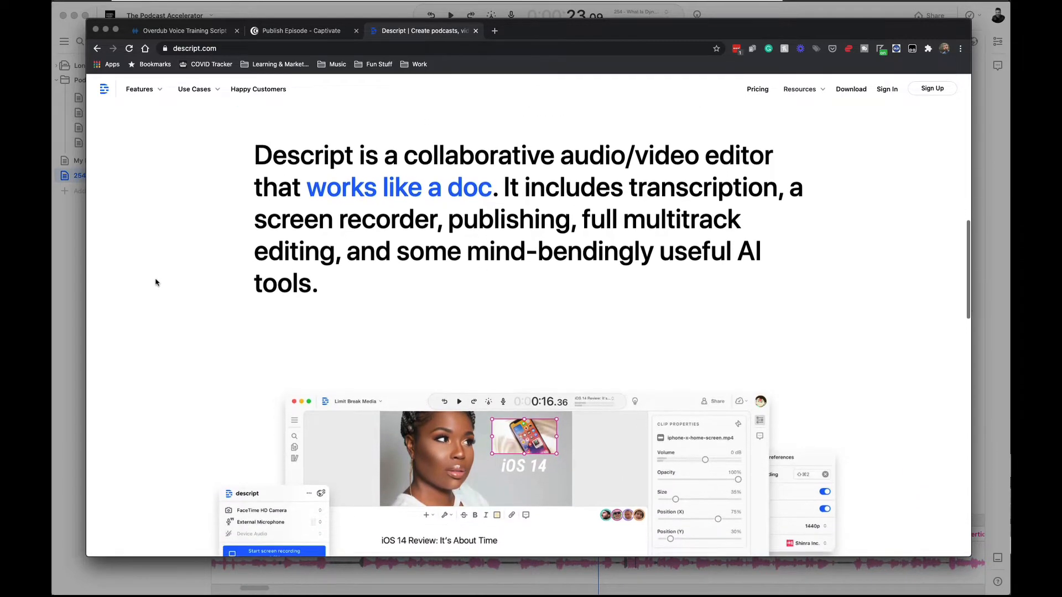
pyautogui.scroll(-2, 155, 283)
pyautogui.scroll(-1, 155, 283)
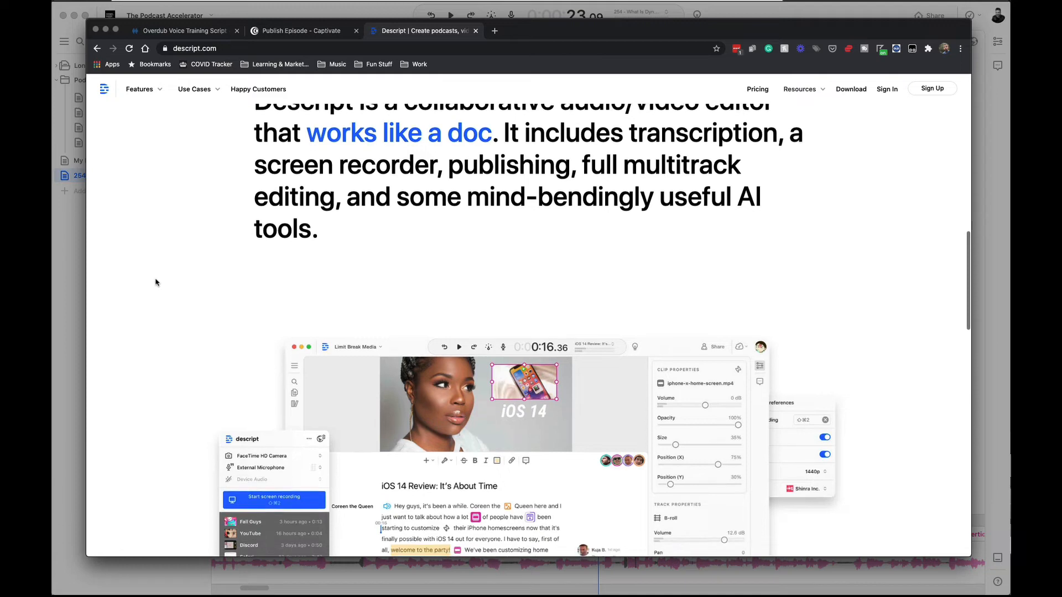
pyautogui.scroll(-2, 155, 282)
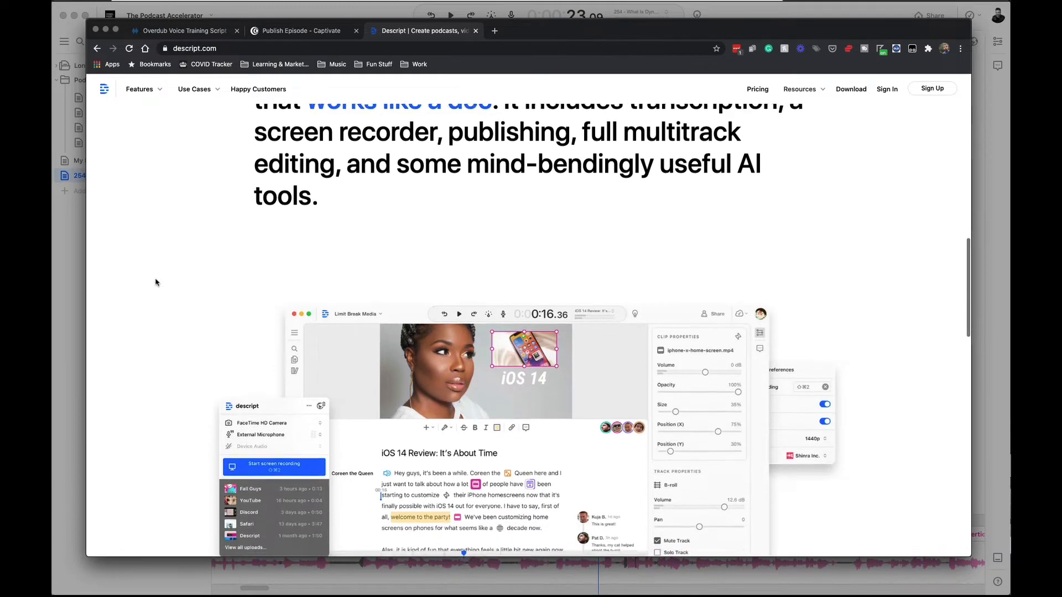
pyautogui.scroll(-4, 155, 283)
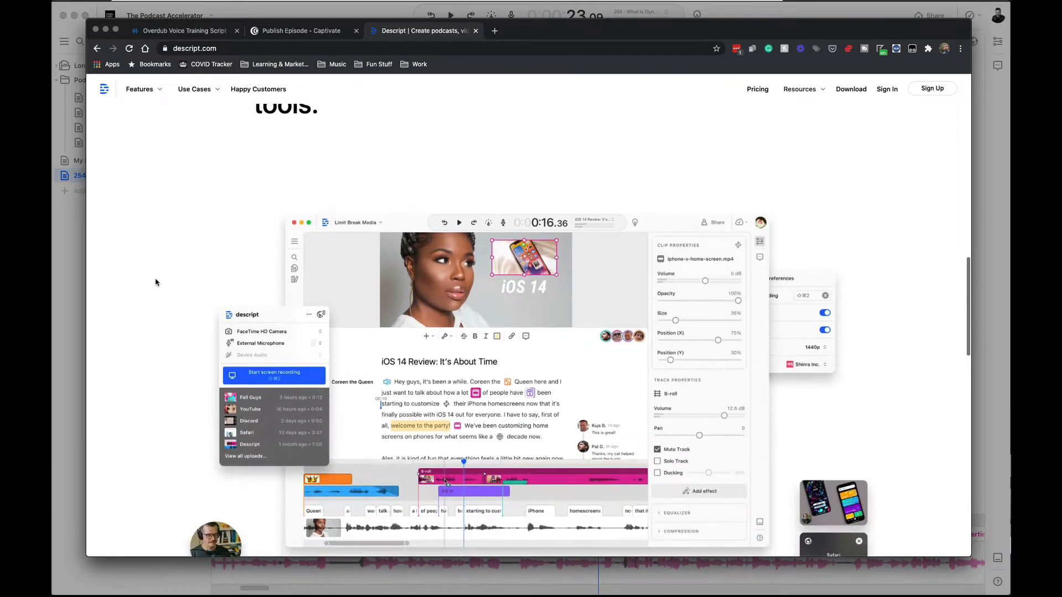
pyautogui.scroll(-2, 155, 282)
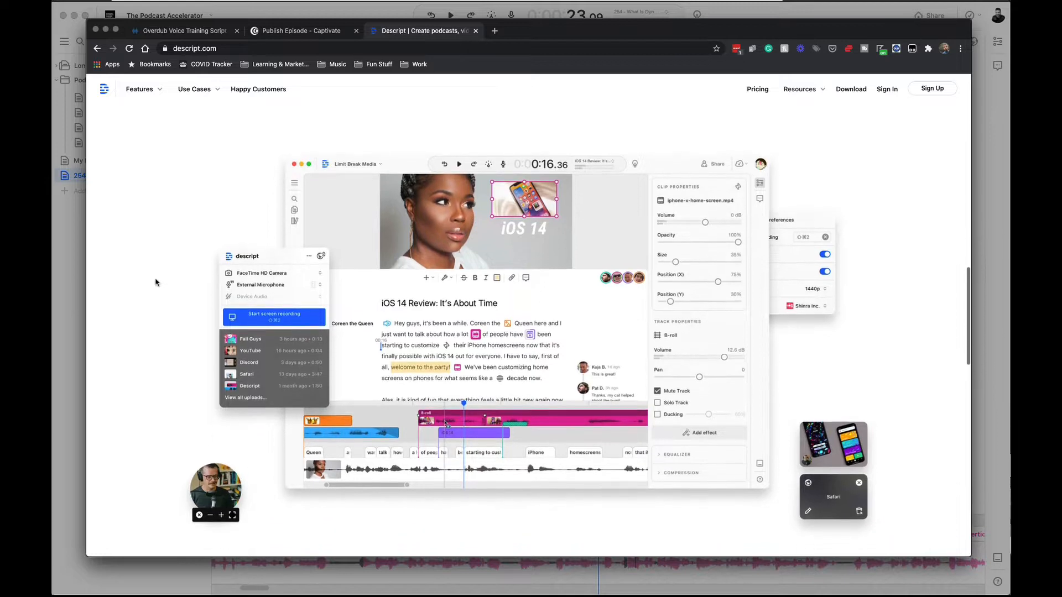
pyautogui.scroll(-2, 156, 283)
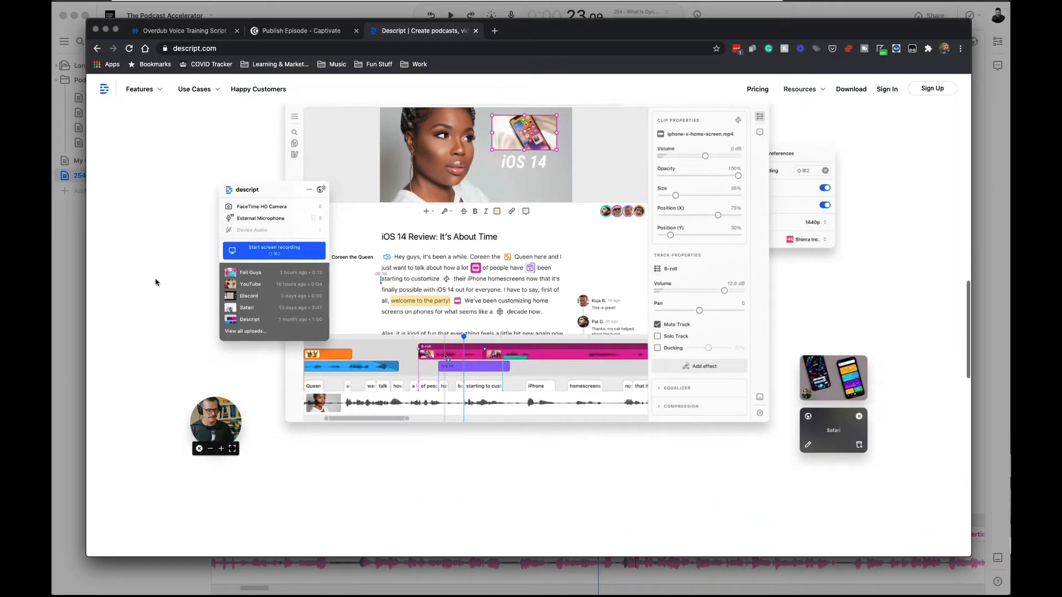
pyautogui.scroll(-3, 156, 283)
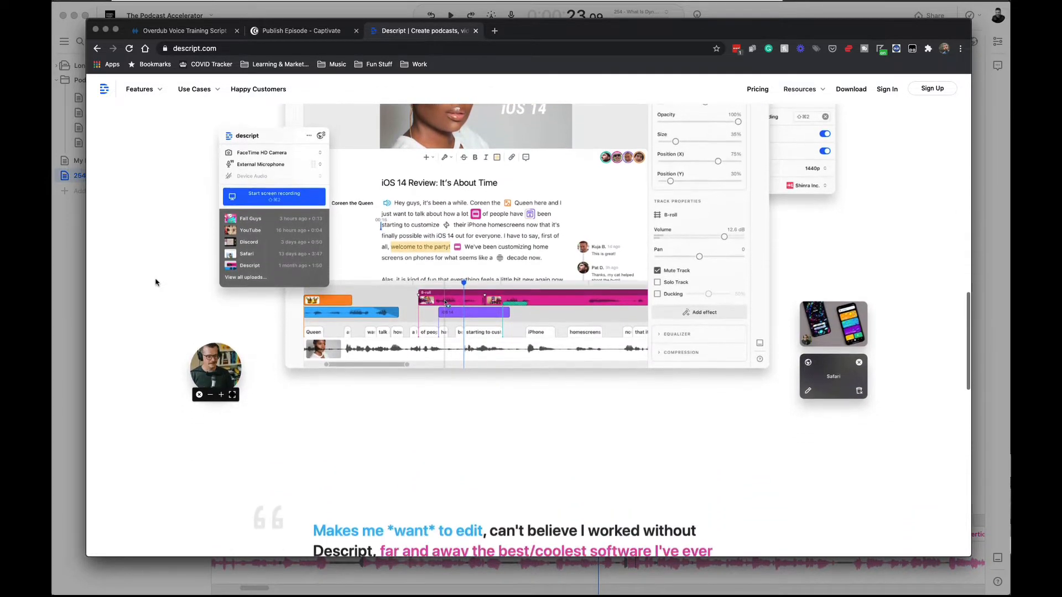
pyautogui.scroll(-2, 155, 283)
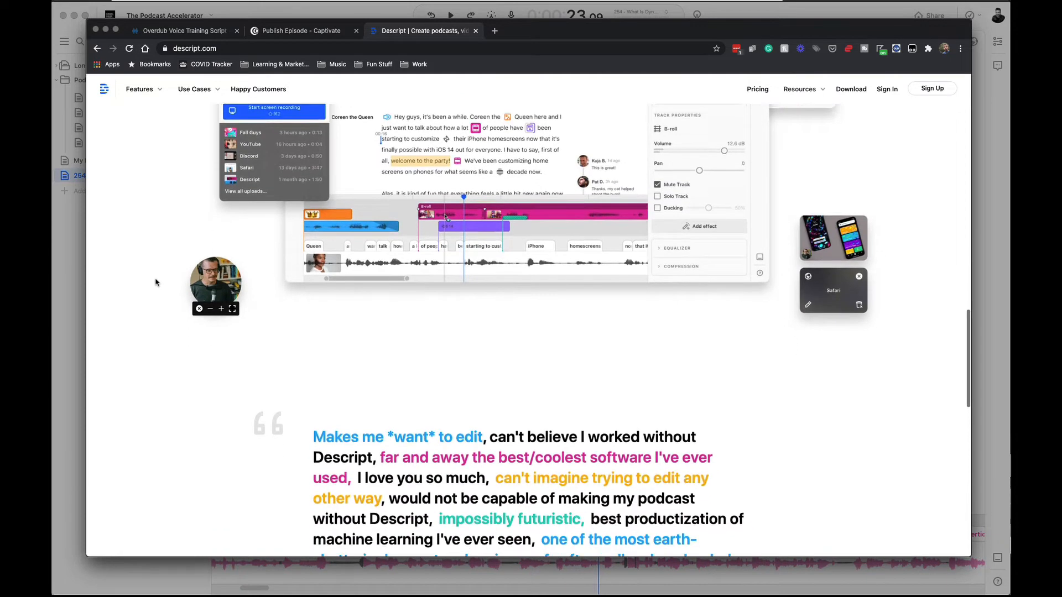
pyautogui.scroll(-3, 156, 282)
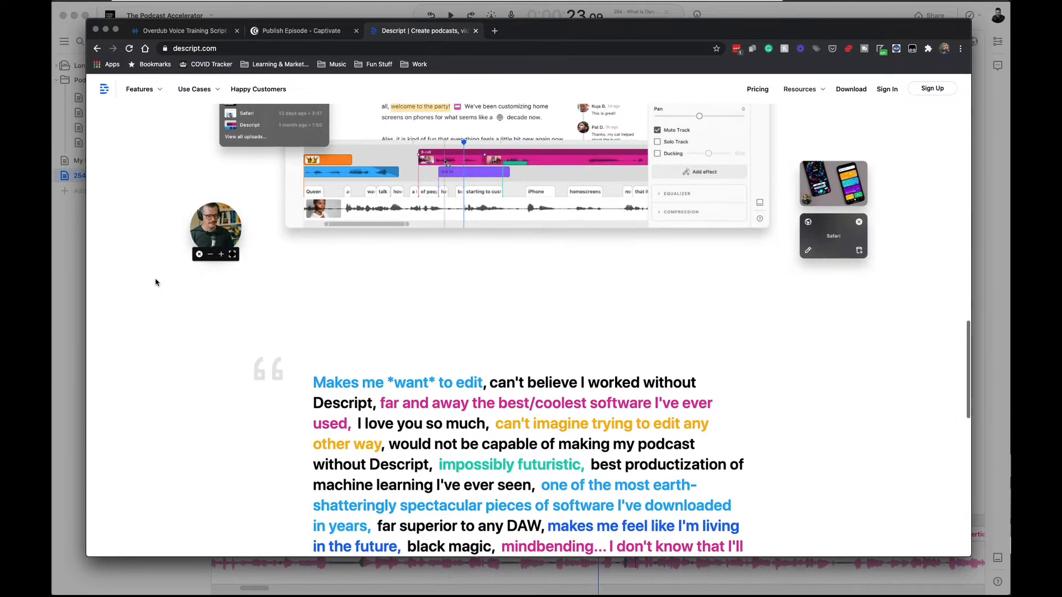
pyautogui.scroll(-2, 156, 283)
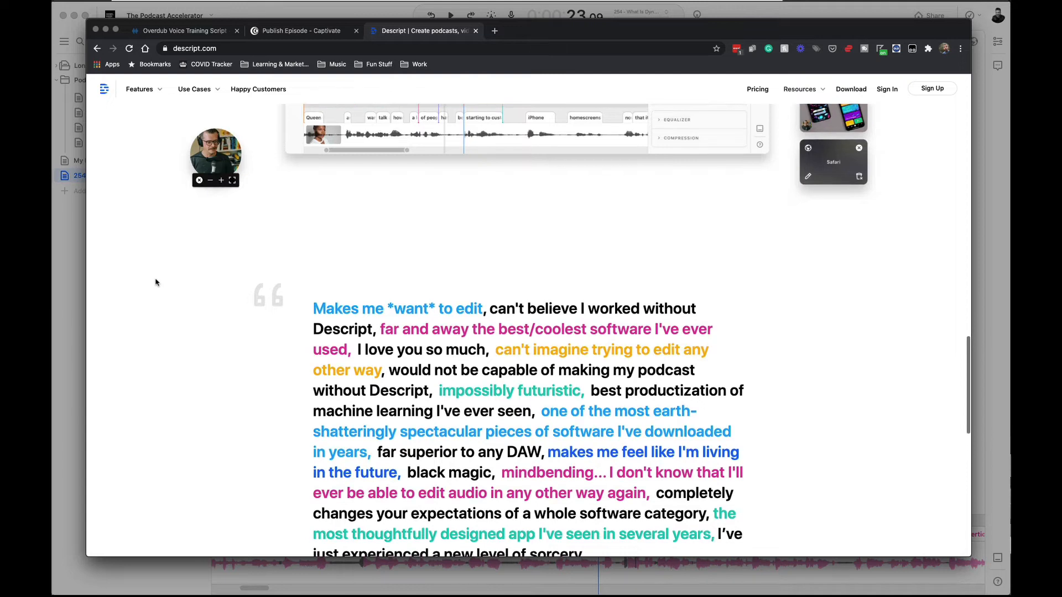
pyautogui.scroll(-2, 156, 283)
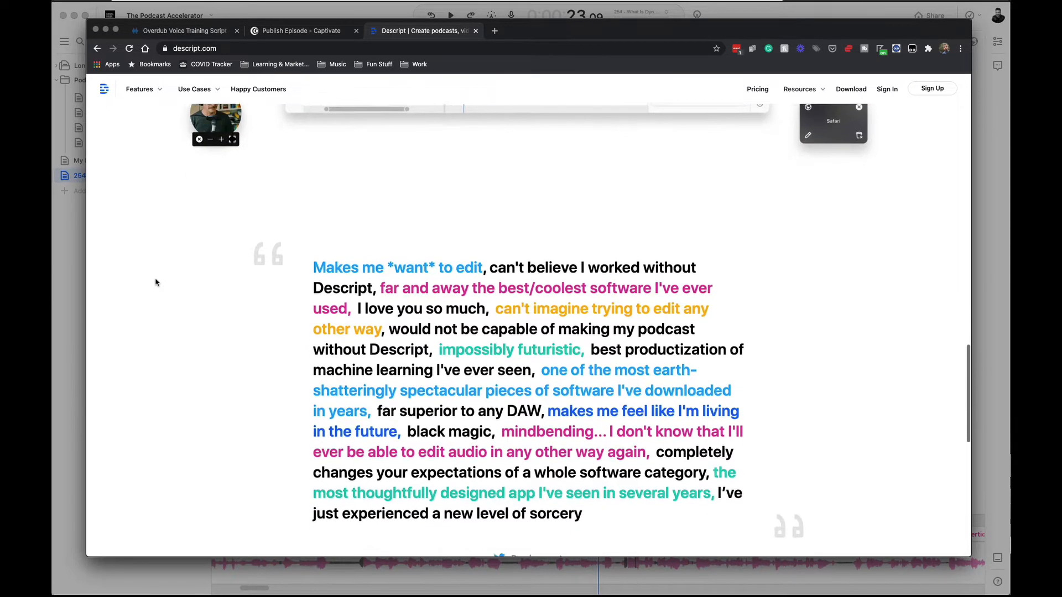
pyautogui.scroll(-3, 155, 282)
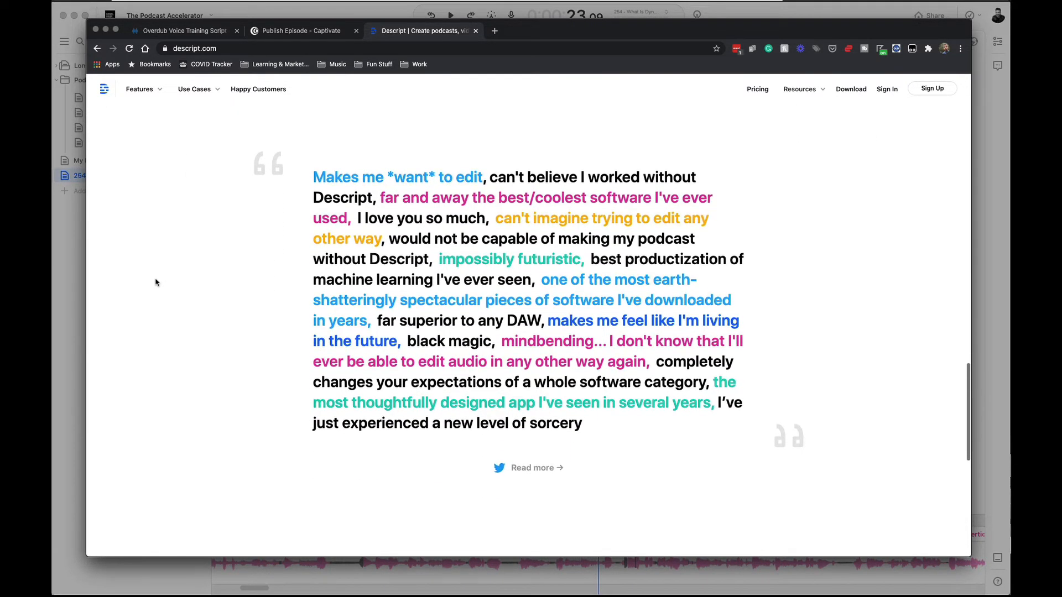
pyautogui.scroll(-2, 155, 282)
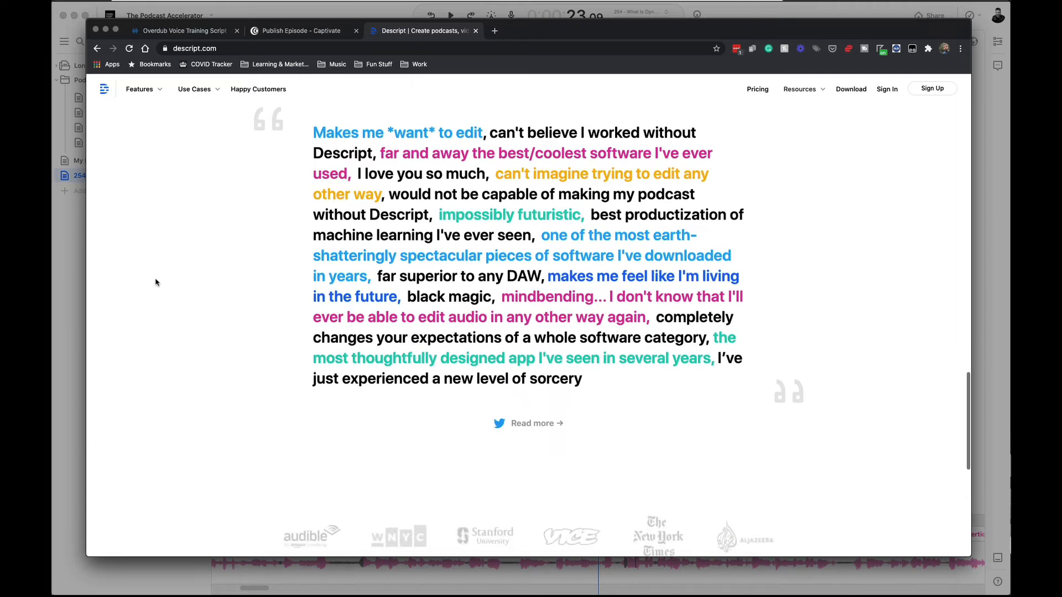
pyautogui.scroll(-2, 155, 282)
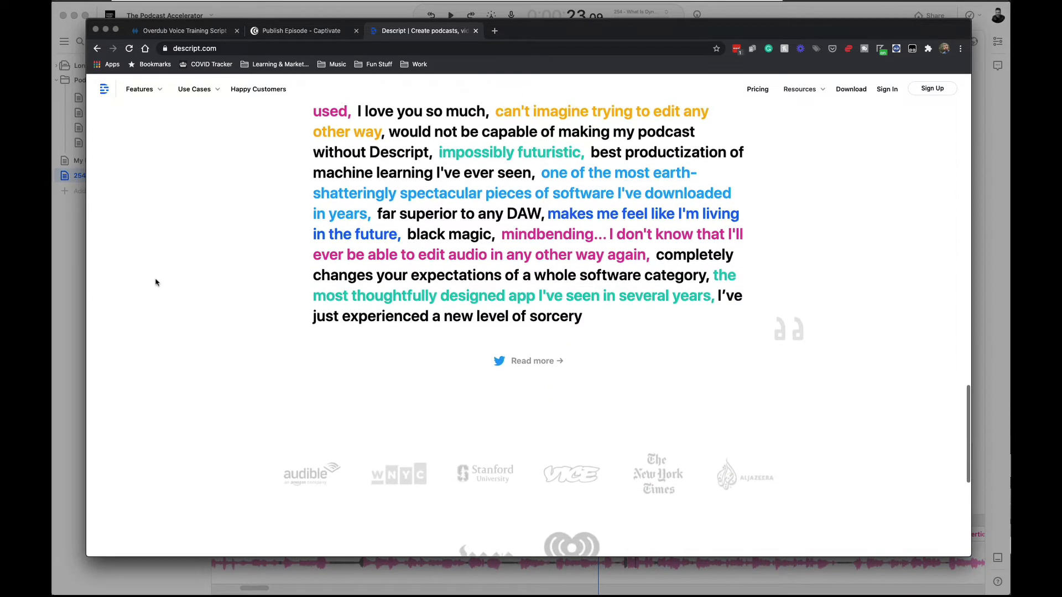
pyautogui.scroll(-2, 155, 283)
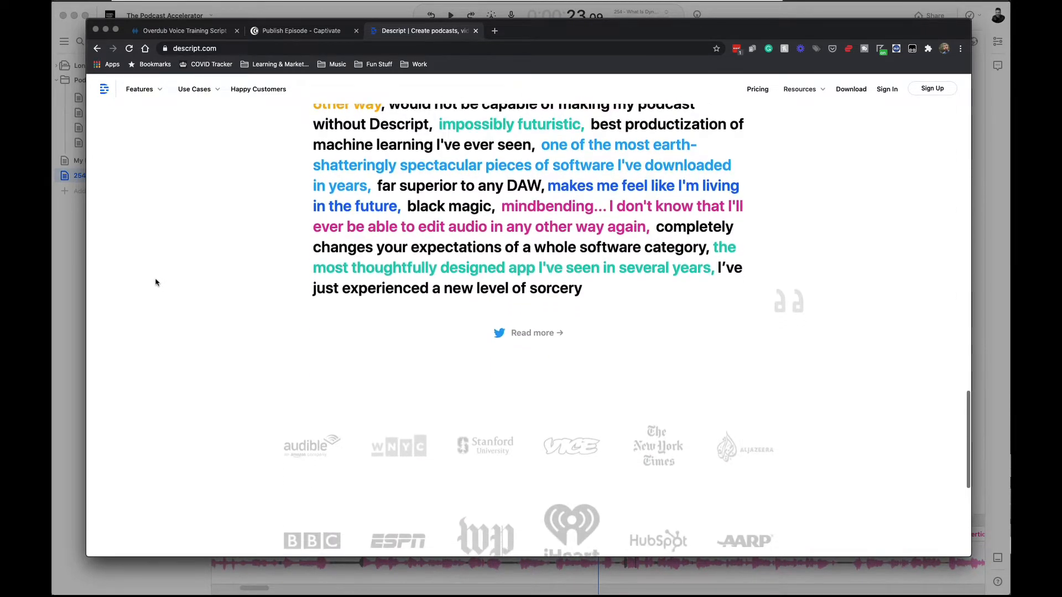
pyautogui.scroll(-2, 156, 282)
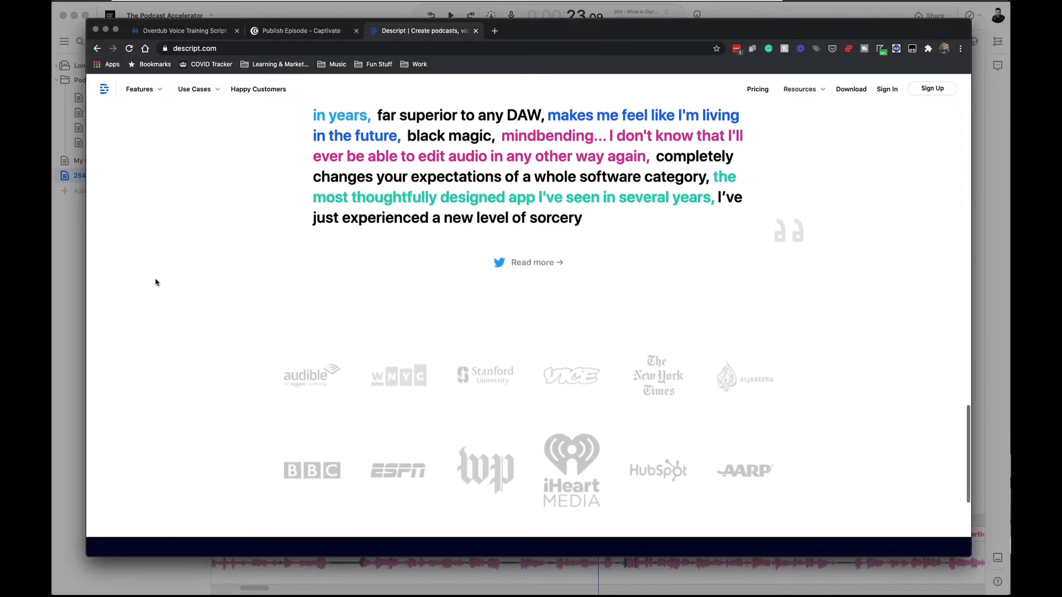
pyautogui.scroll(-1, 155, 283)
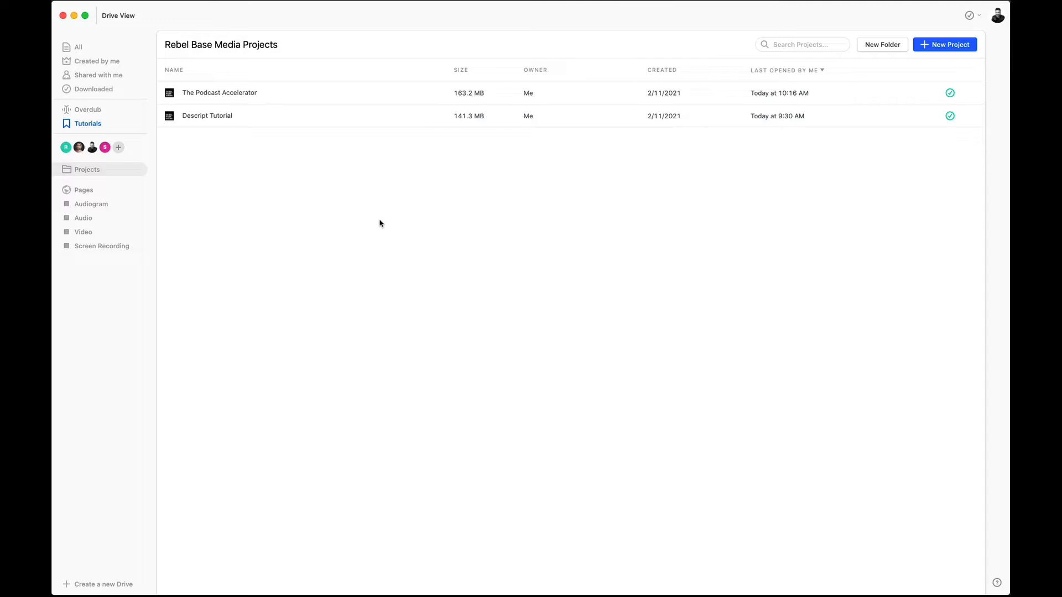
# - Open The Podcast Accelerator project and check its media library before returning to the list of compositions
pyautogui.click(220, 95)
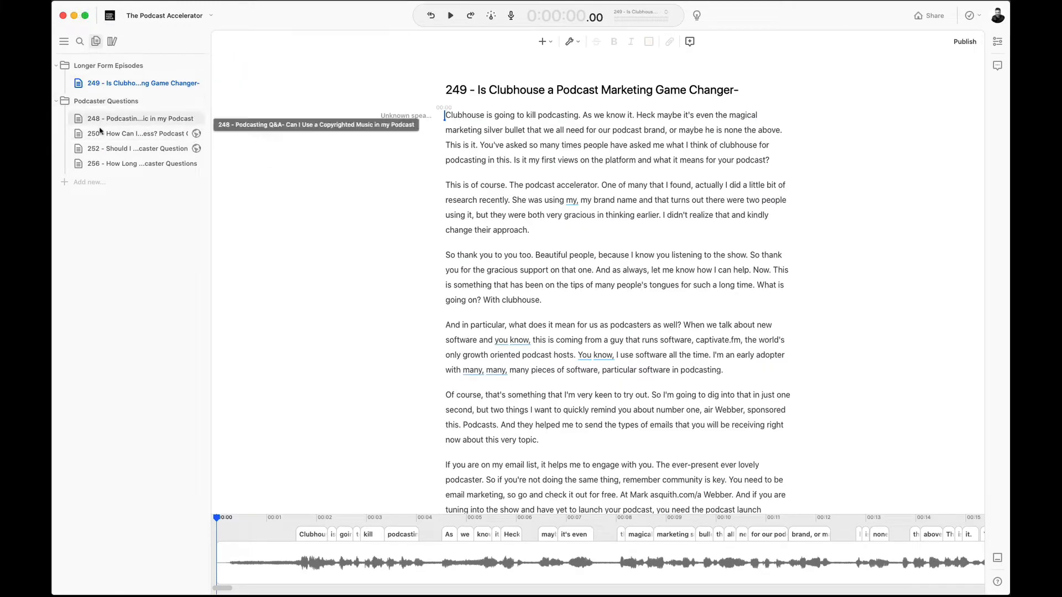
pyautogui.click(113, 42)
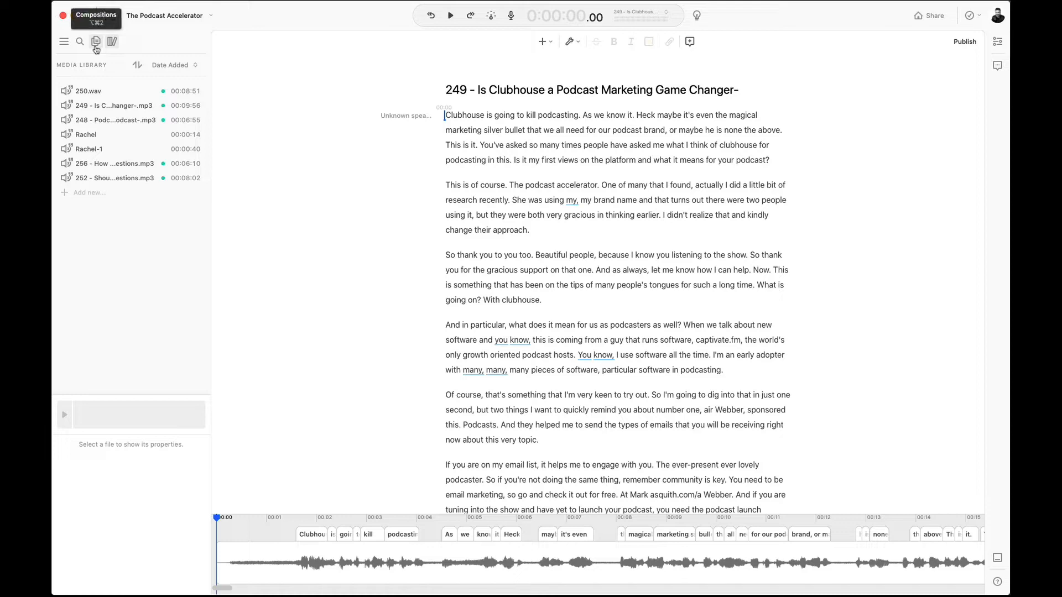
pyautogui.click(95, 48)
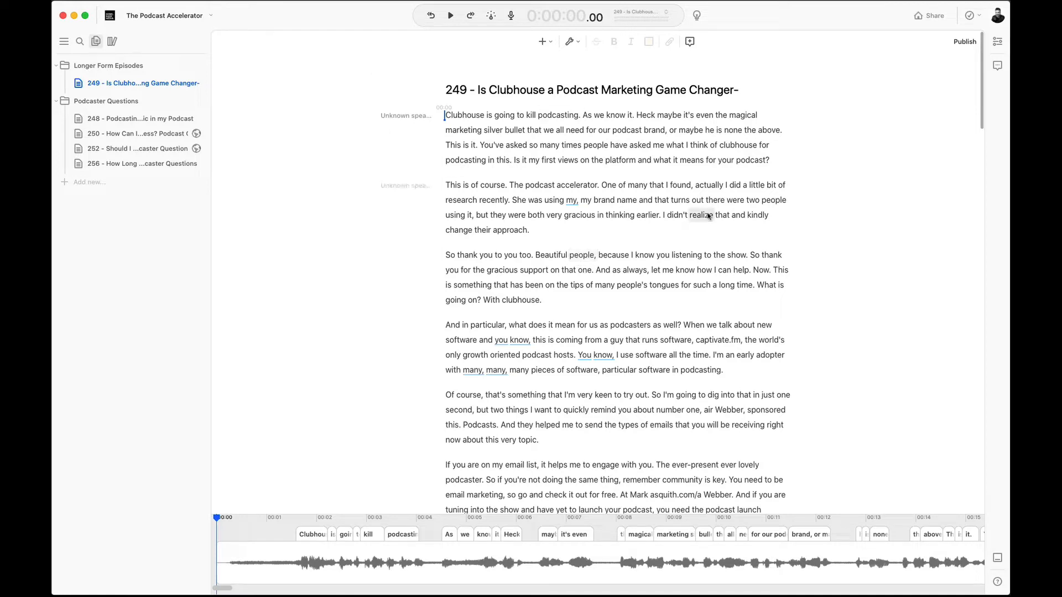
# - Review the transcripts of episodes 248, 250, 252 and 256 in the Podcaster Questions folder
pyautogui.click(154, 119)
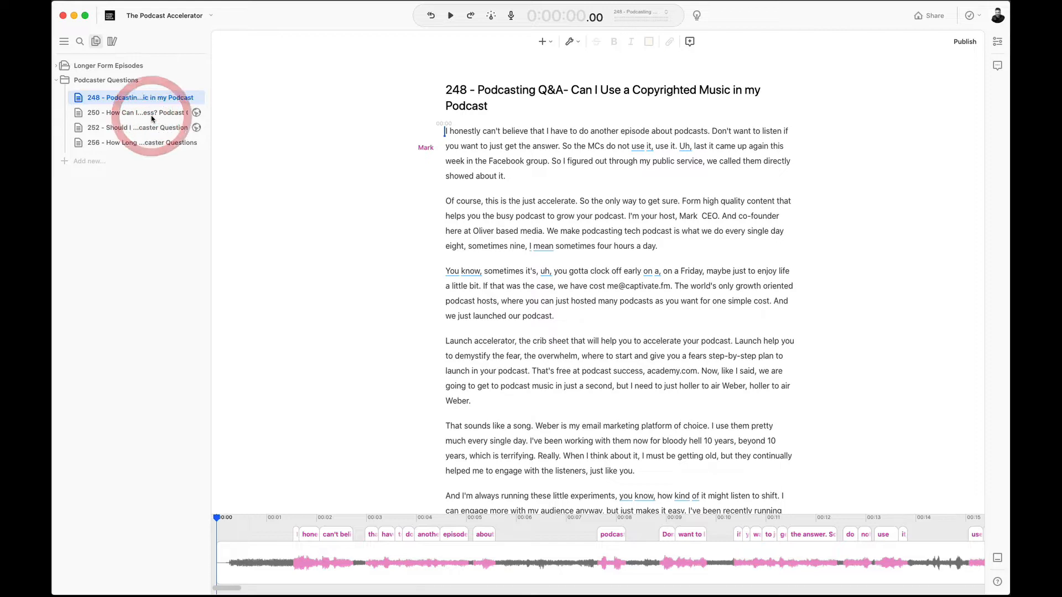
pyautogui.click(146, 114)
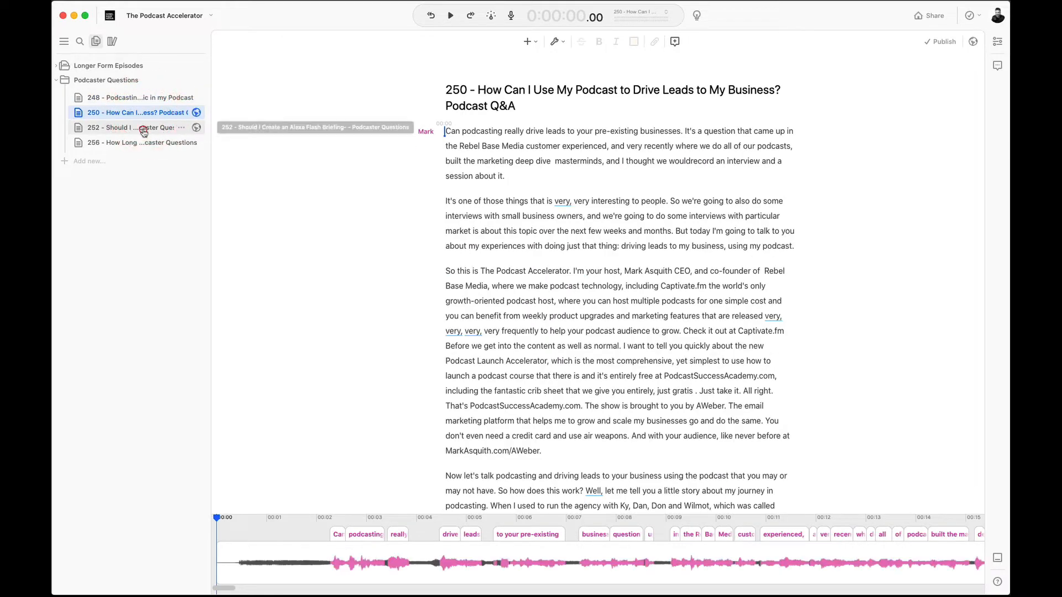
pyautogui.click(143, 130)
pyautogui.click(137, 142)
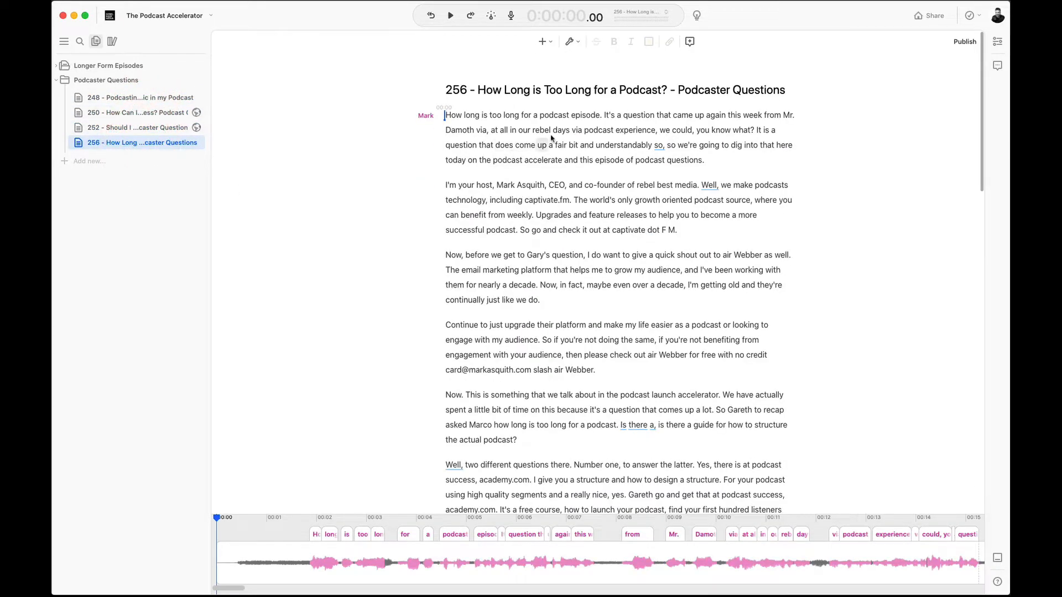
pyautogui.scroll(-6, 554, 131)
pyautogui.scroll(6, 555, 132)
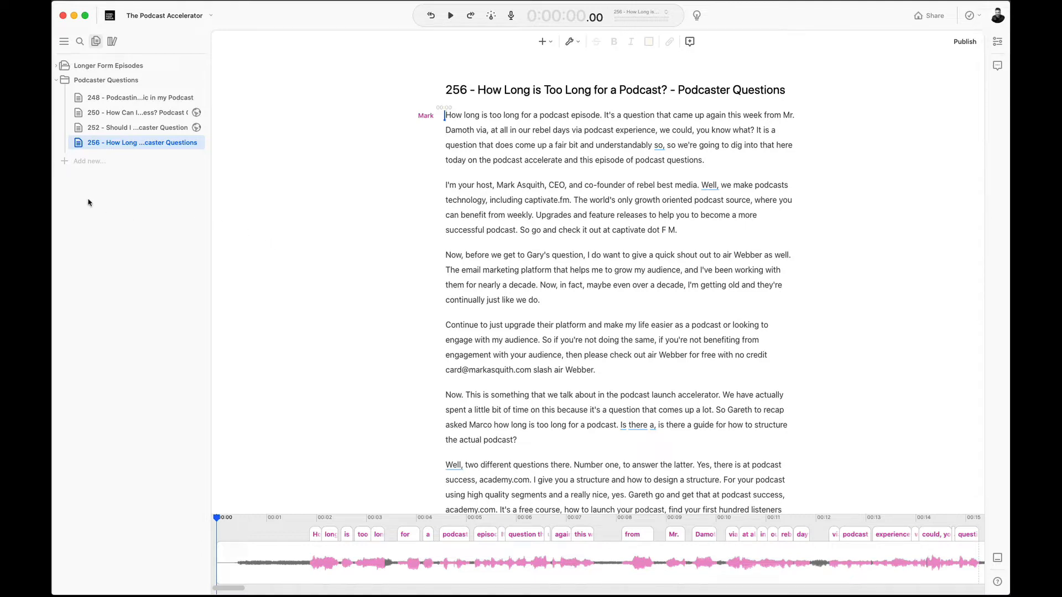
# - Add a new composition to the project and title it "My New Episode"
pyautogui.click(83, 161)
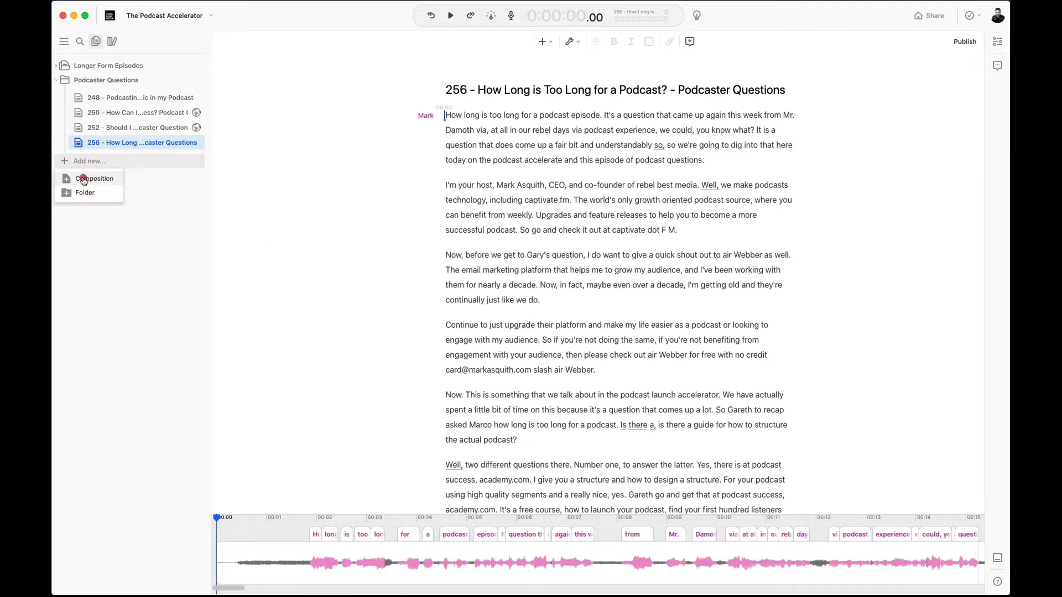
pyautogui.click(84, 175)
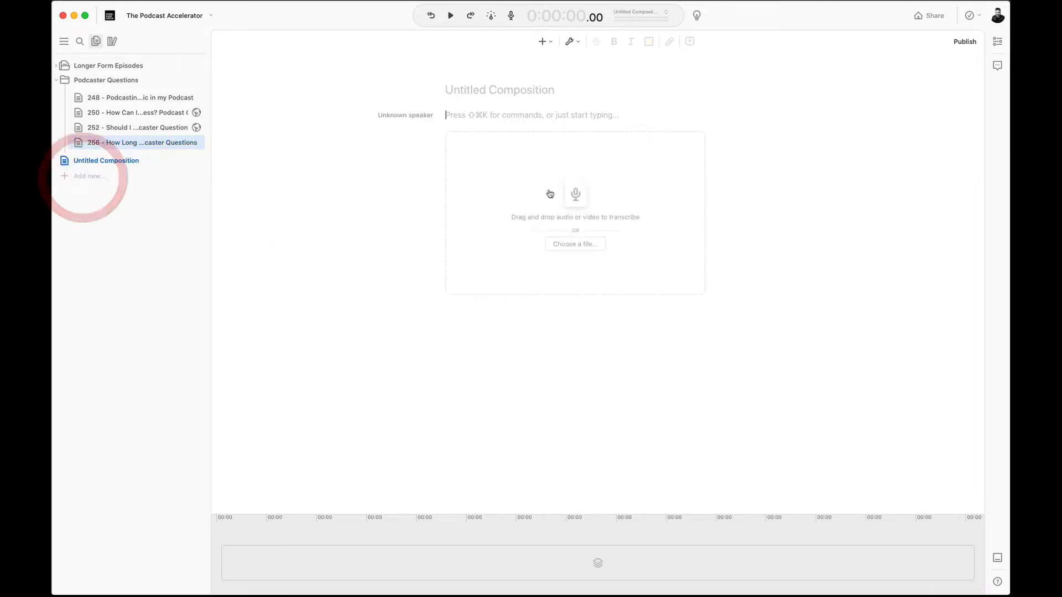
pyautogui.click(543, 93)
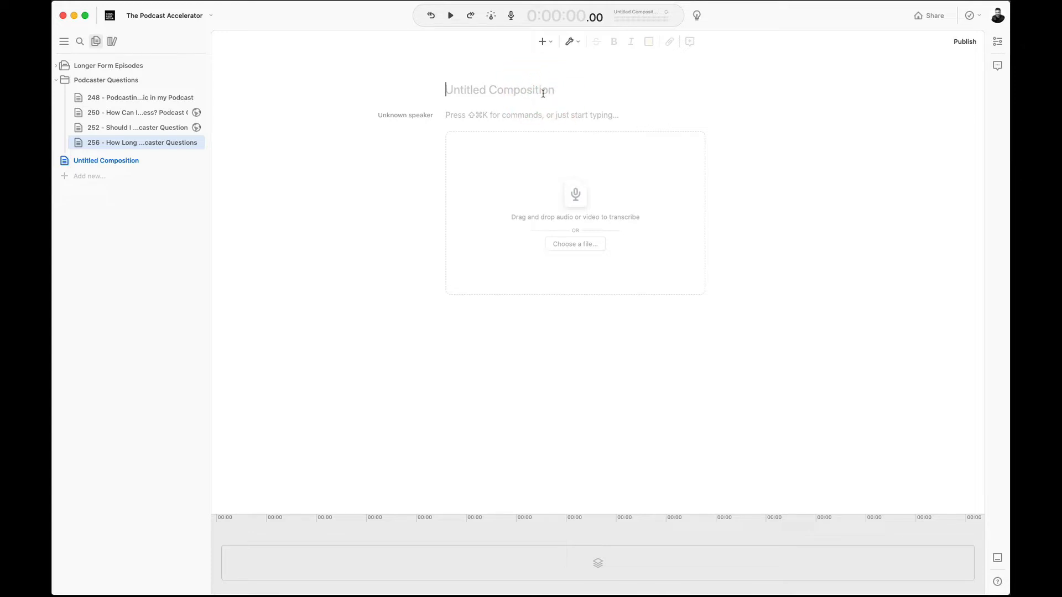
pyautogui.write('My New Episoe')
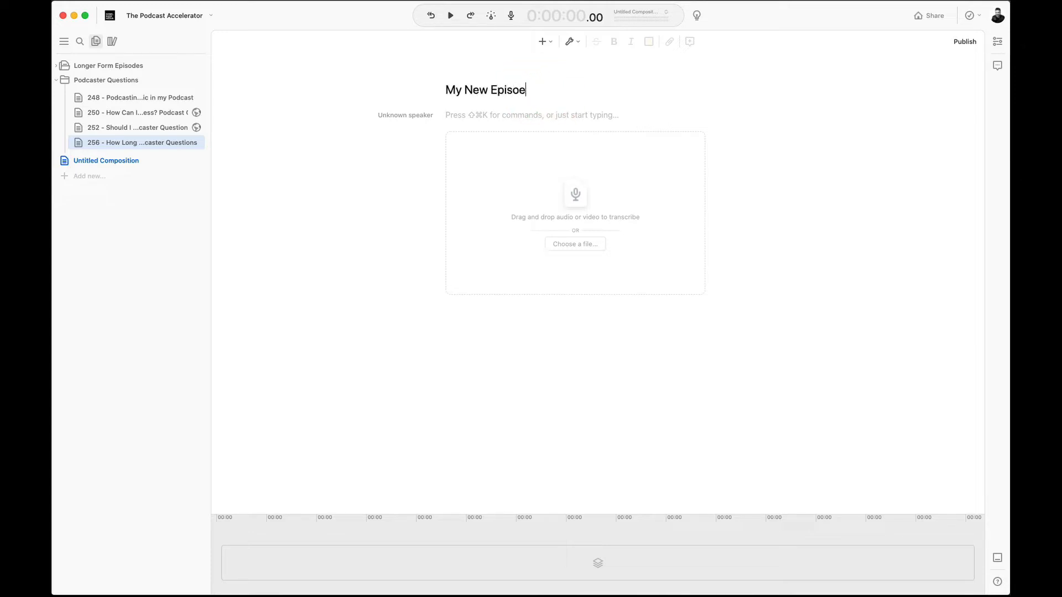
pyautogui.press('BackSpace')
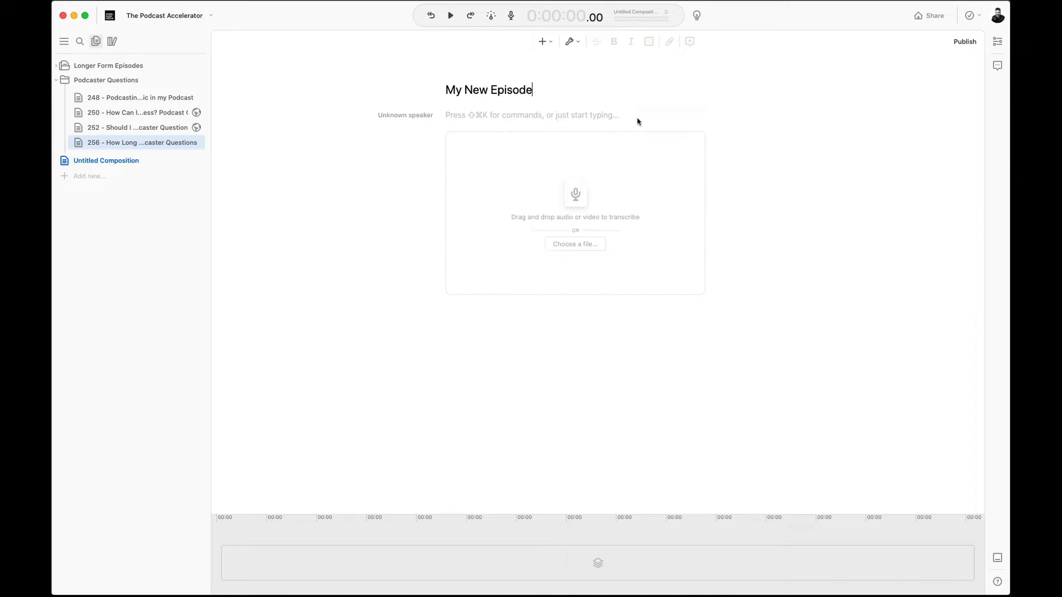
# - Open the audio recorder for My New Episode and show the speaker track's name and microphone settings
pyautogui.click(512, 18)
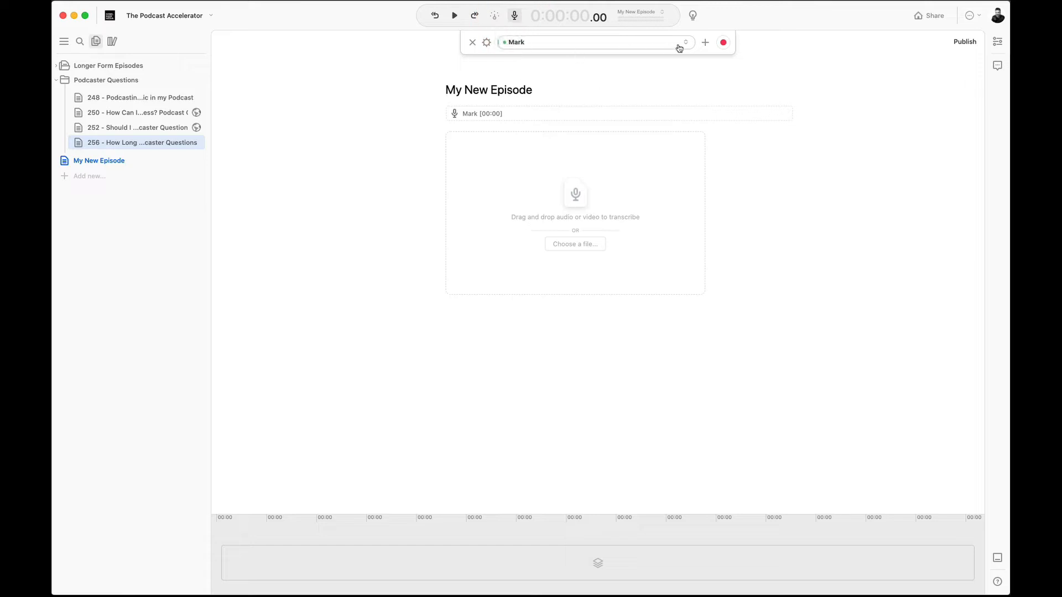
pyautogui.click(683, 45)
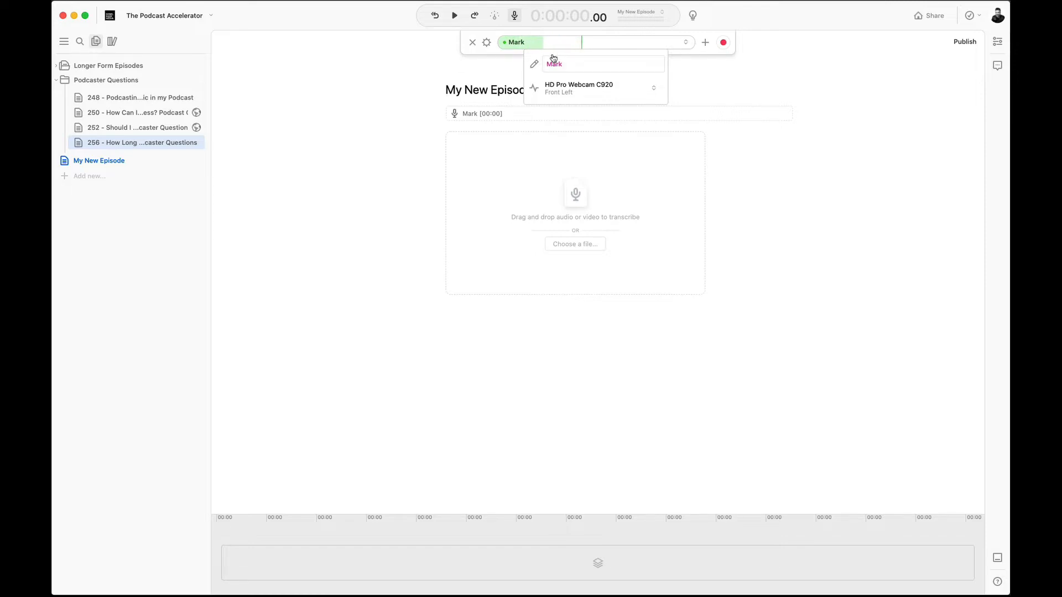
# - Try adding a second speaker track to the recorder, look at its microphone channel choices and remove the track
pyautogui.click(705, 47)
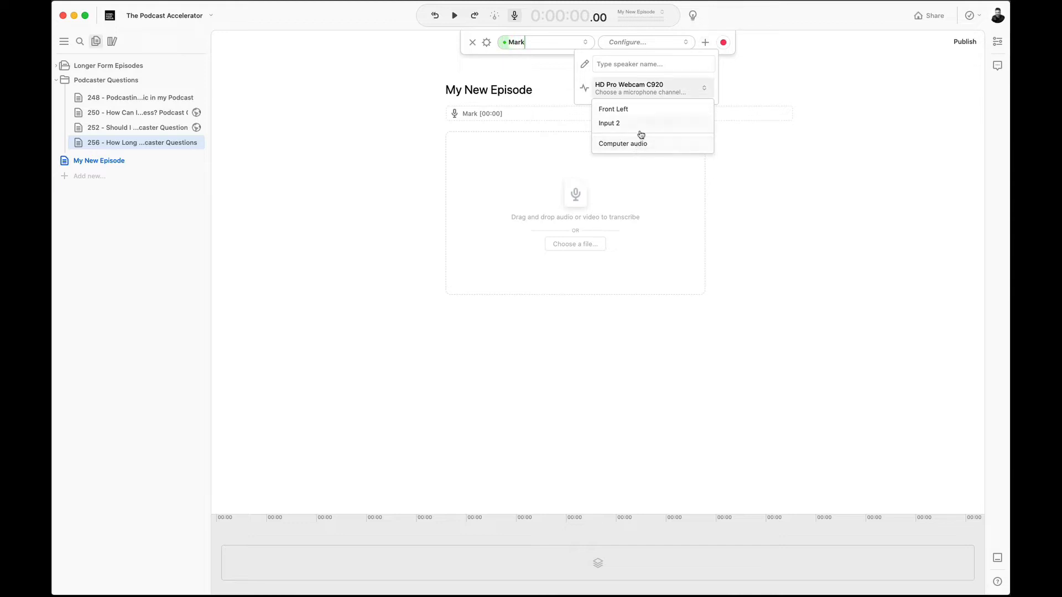
pyautogui.click(681, 45)
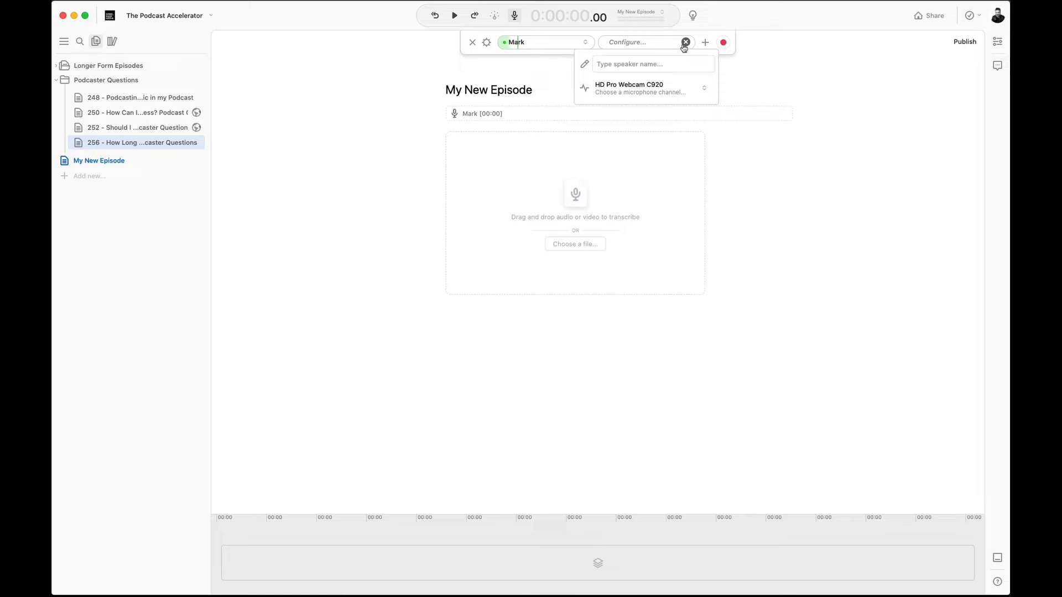
pyautogui.click(684, 47)
# - Set the speaker track's input to Computer audio and record a clip of about 13 seconds into My New Episode
pyautogui.click(615, 48)
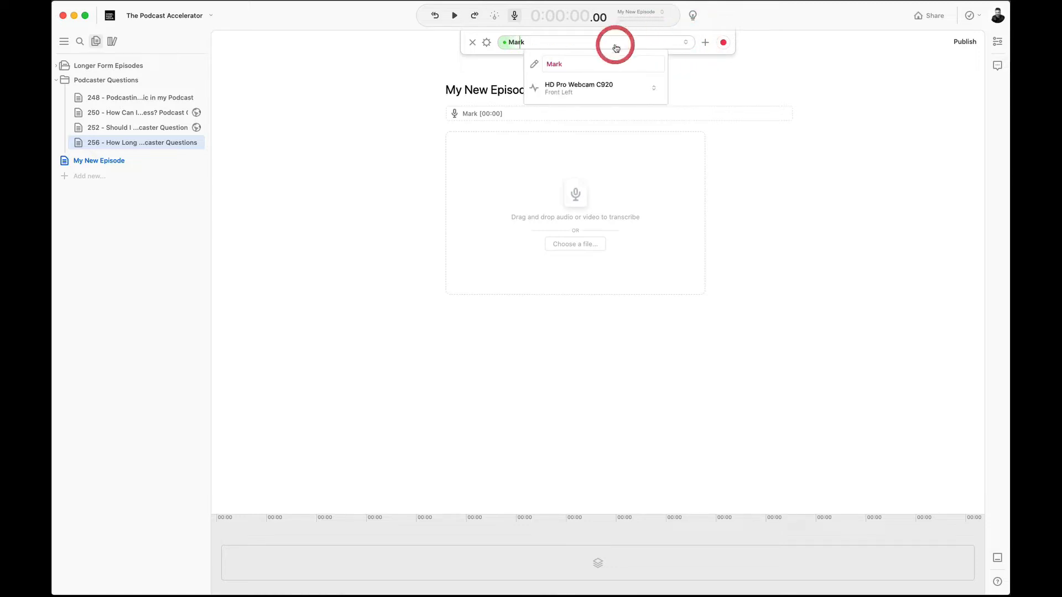
pyautogui.click(654, 88)
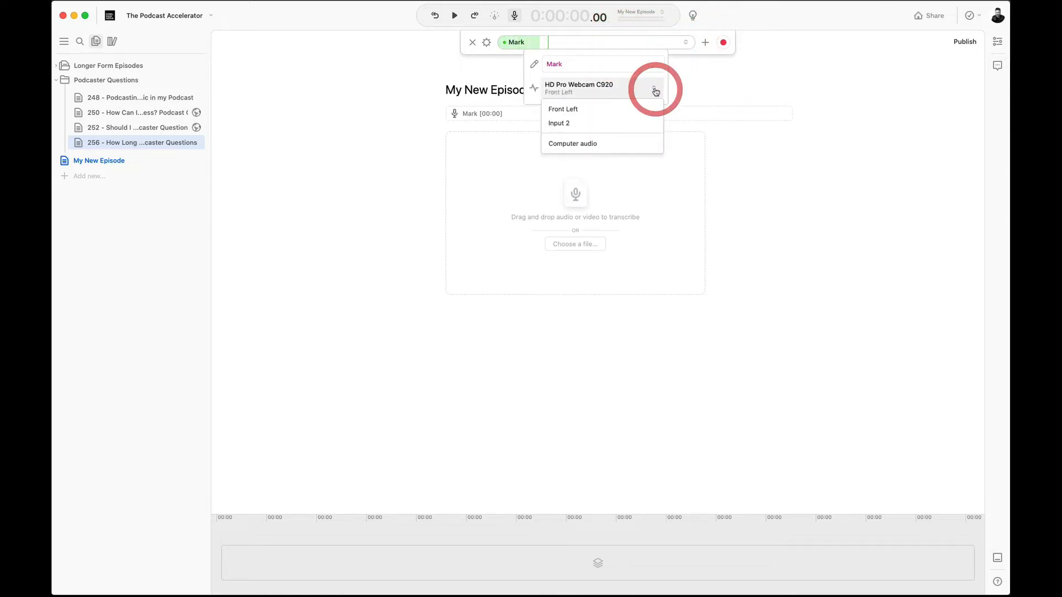
pyautogui.click(576, 144)
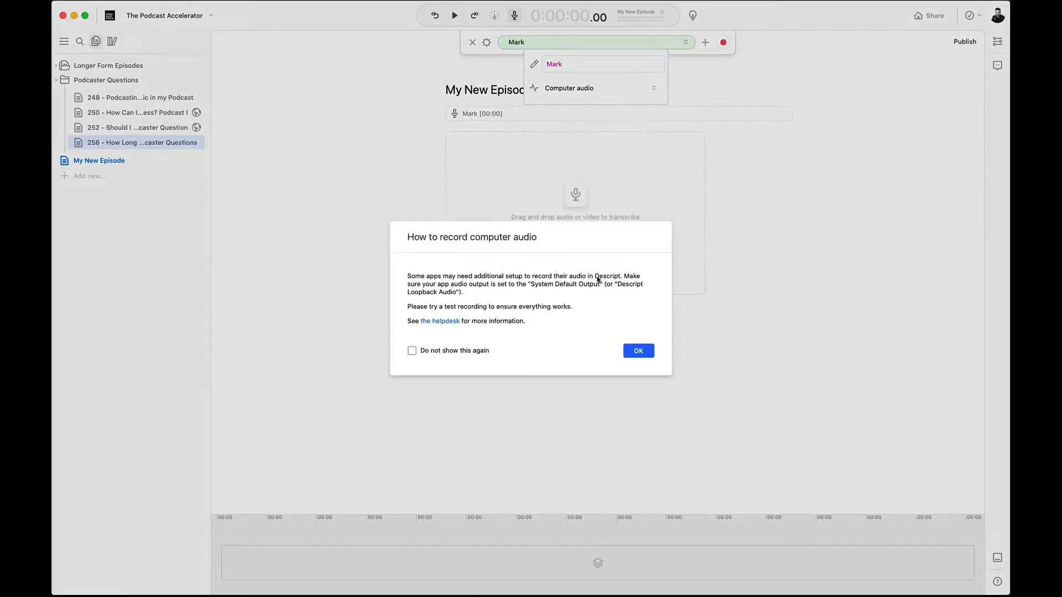
pyautogui.click(641, 354)
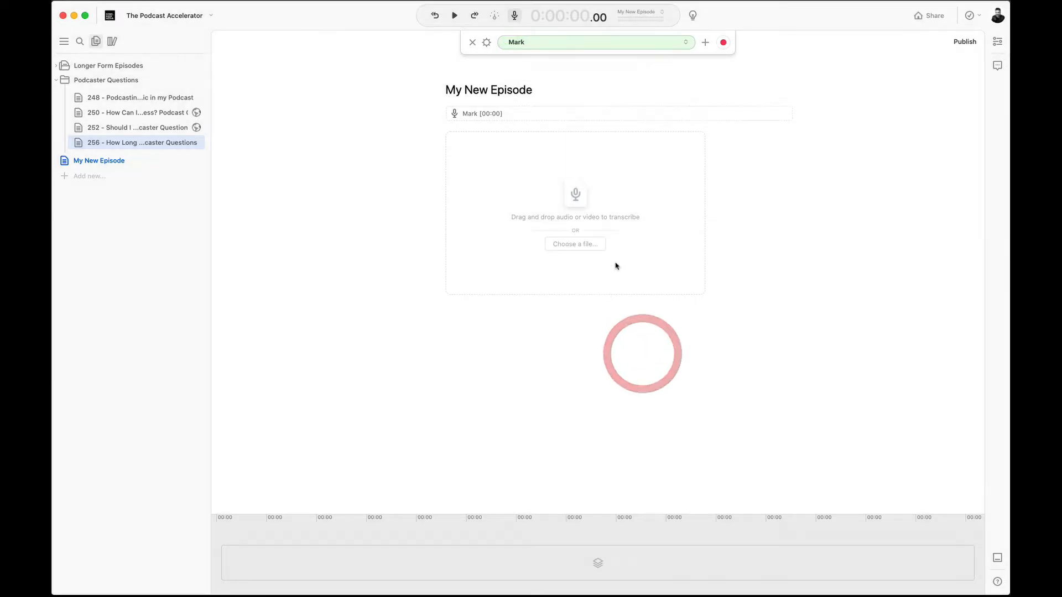
pyautogui.click(723, 44)
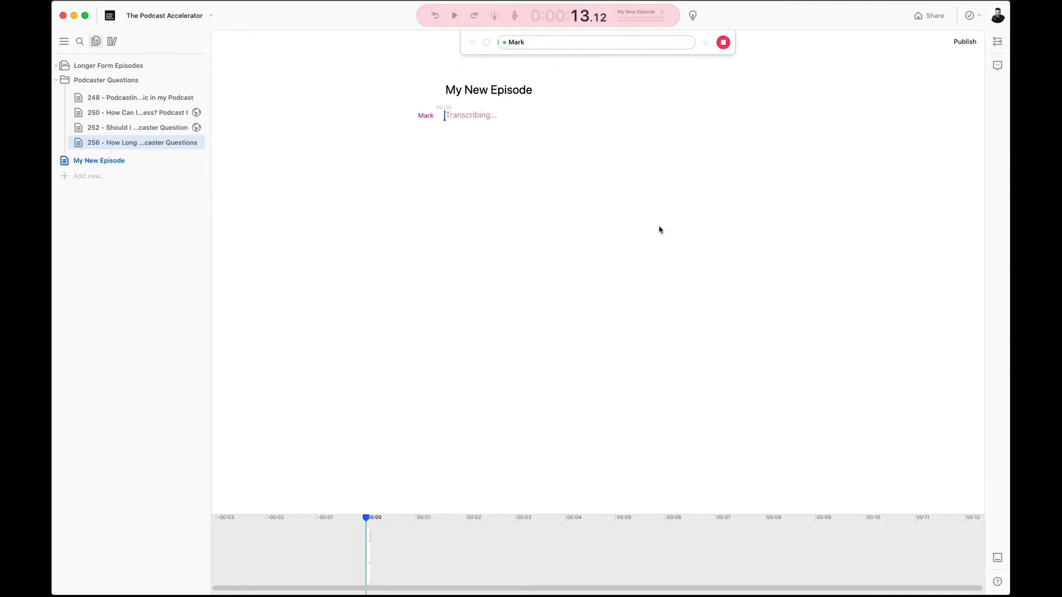
pyautogui.click(723, 42)
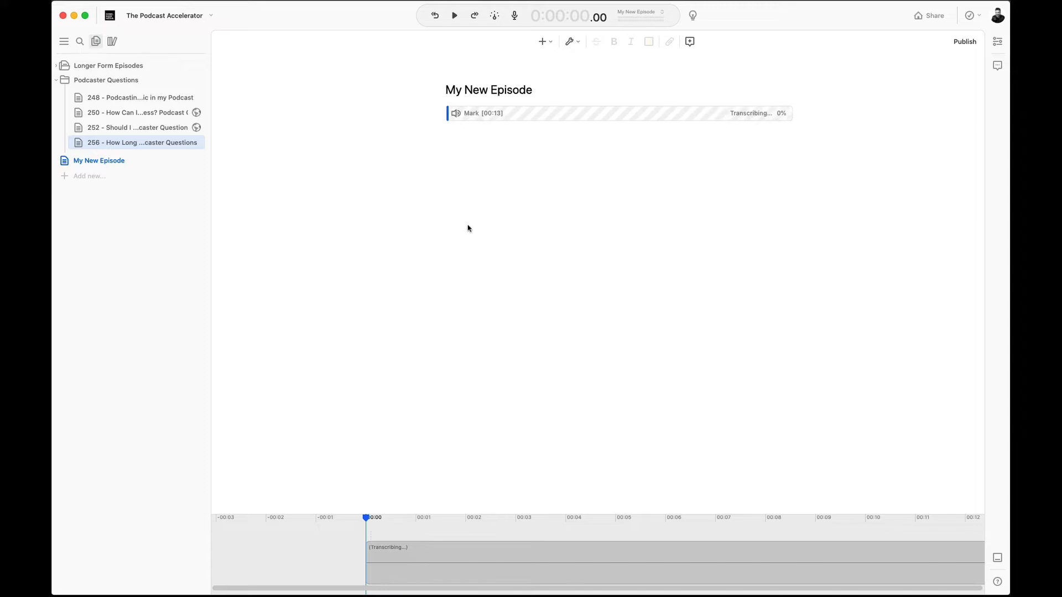
# - Add a new composition, import the "254 - What Is Dynamic Content Insertion- - Podcaster Questions" MP3 into it and return to the composition list
pyautogui.click(95, 177)
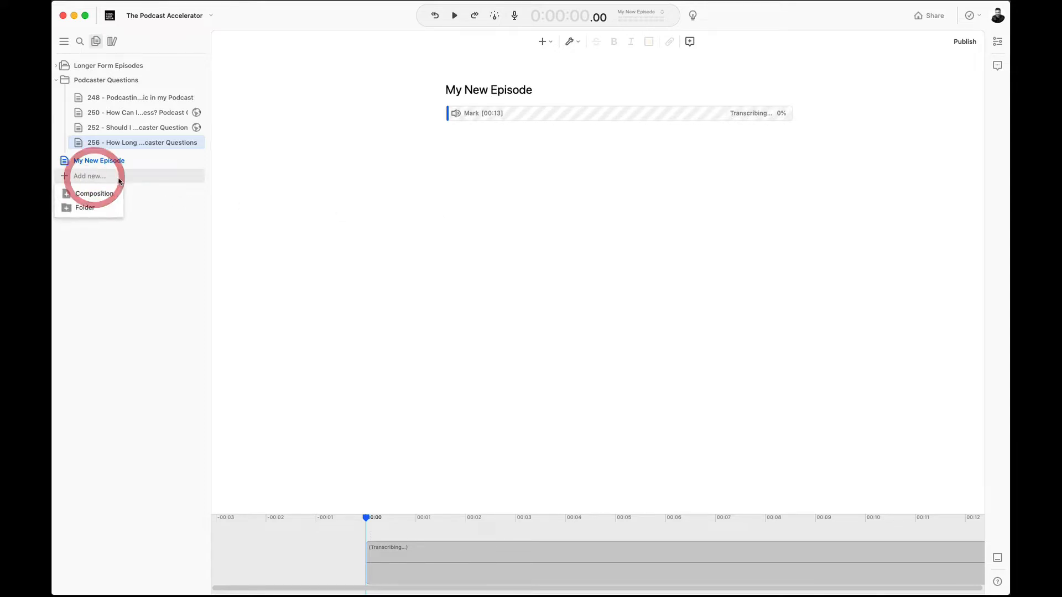
pyautogui.click(100, 195)
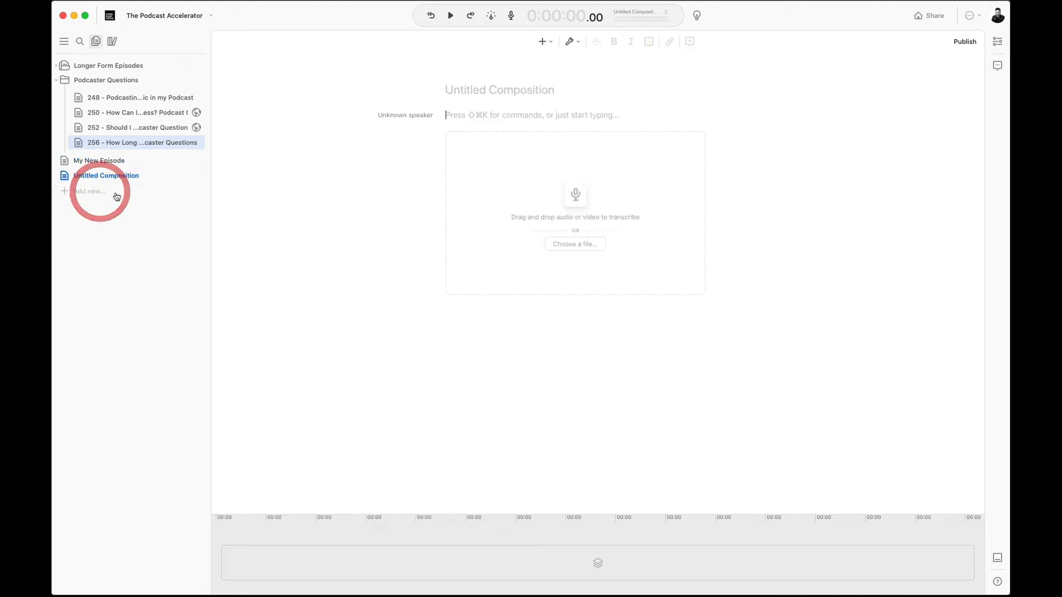
pyautogui.press('super+Tab')
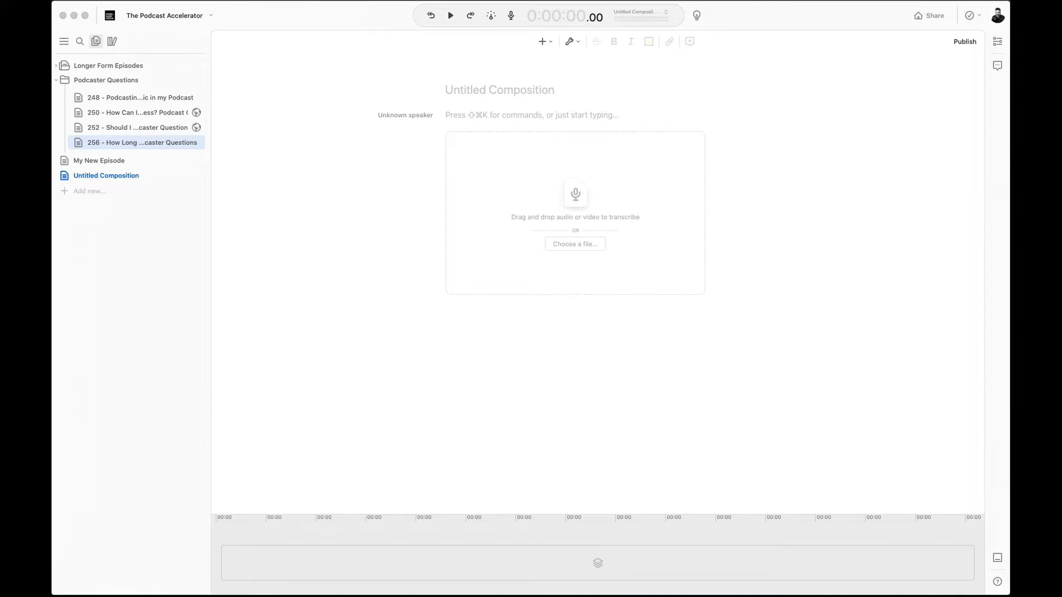
pyautogui.moveTo(908, 219); pyautogui.dragTo(621, 183)
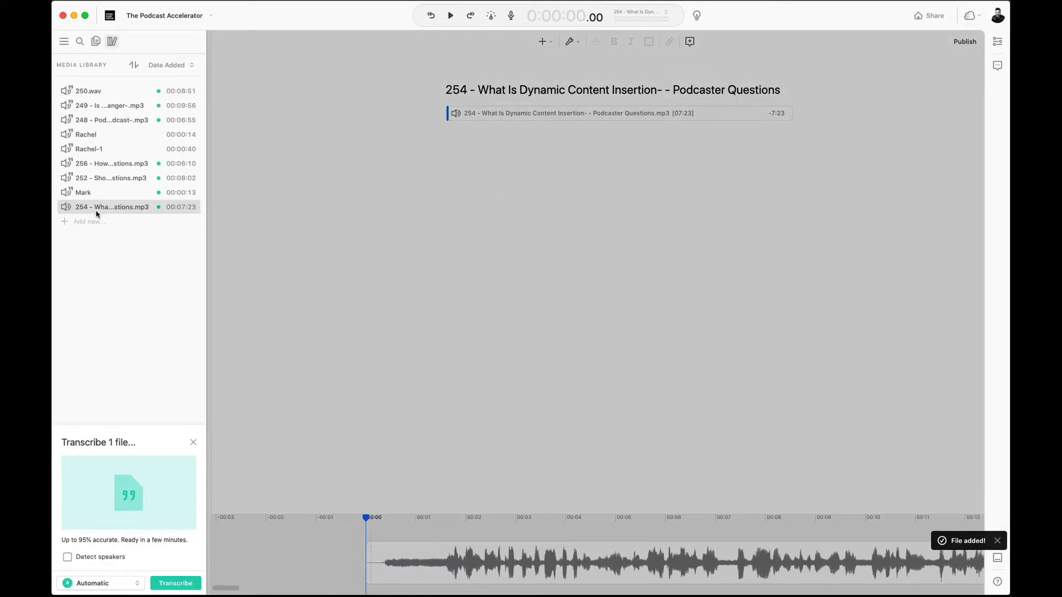
pyautogui.click(96, 46)
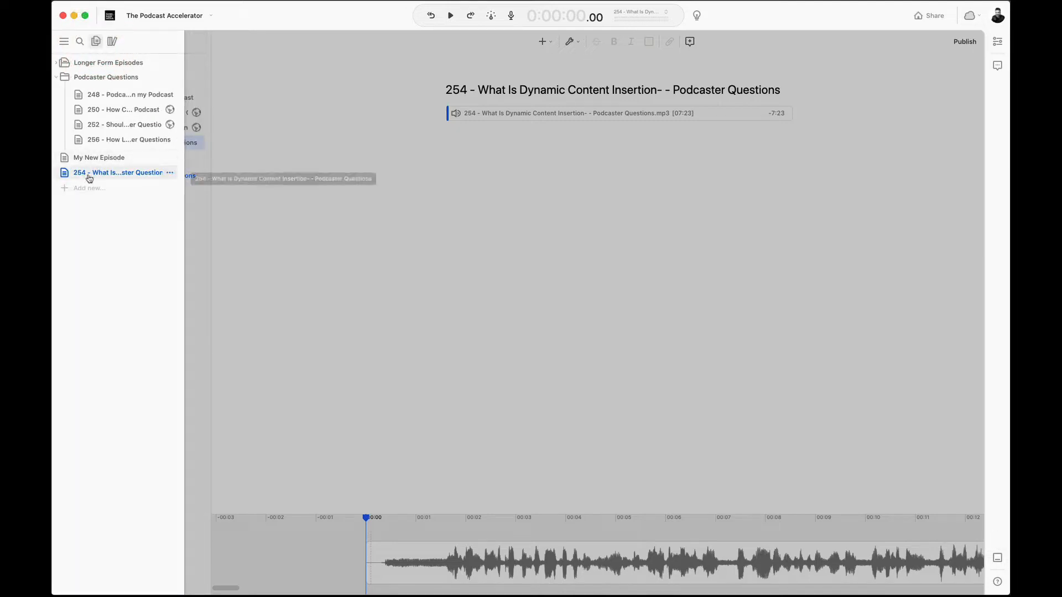
pyautogui.click(550, 166)
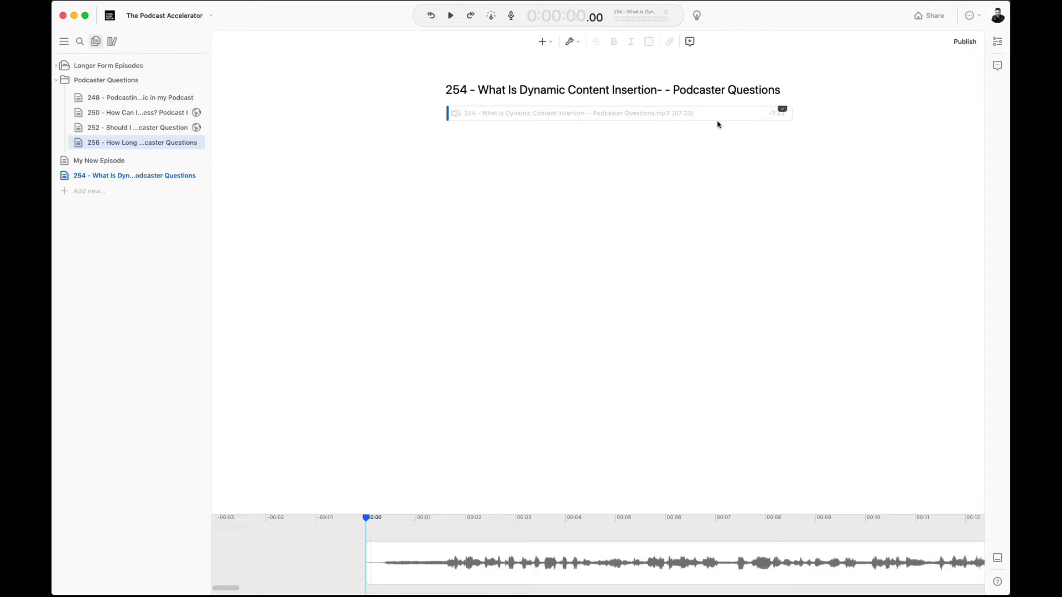
# - Transcribe the imported episode 254 audio automatically with Detect speakers turned on
pyautogui.click(782, 109)
pyautogui.click(734, 83)
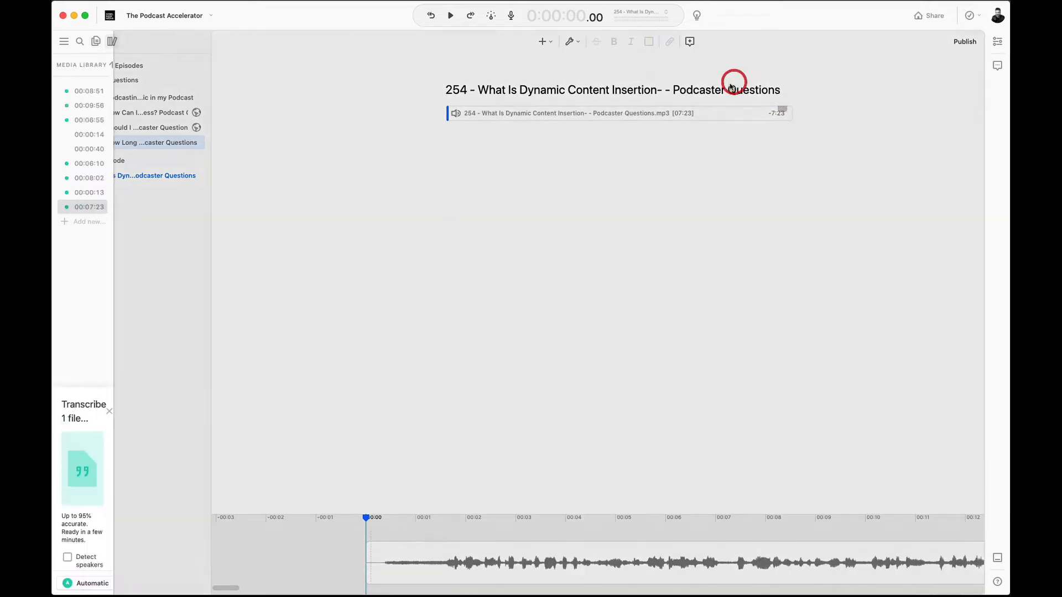
pyautogui.click(77, 557)
pyautogui.click(175, 584)
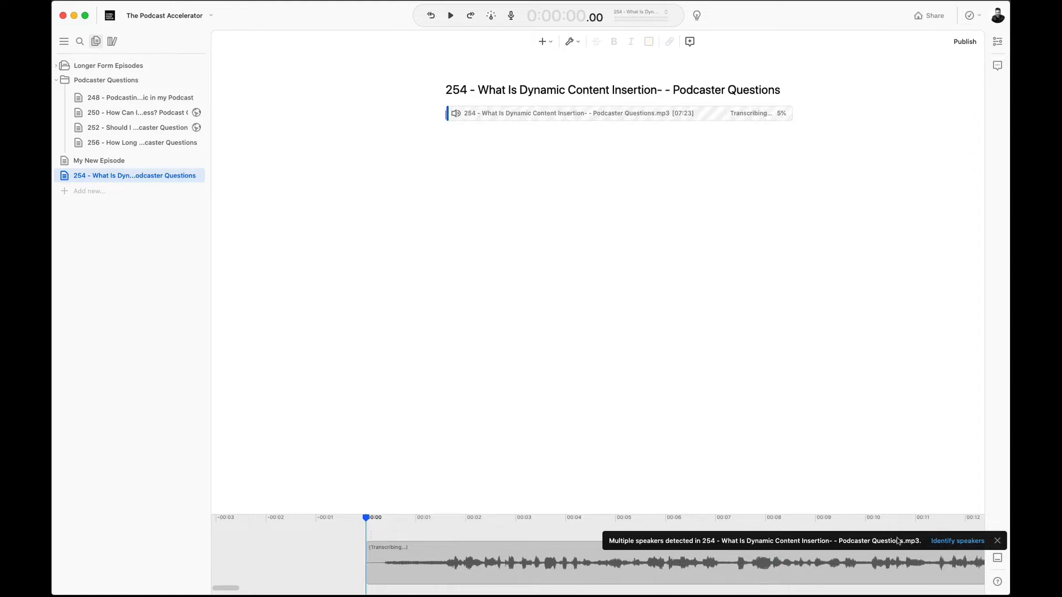
# - Identify the speakers detected in episode 254, assigning the host's name to both clips, and finish the labelling
pyautogui.click(963, 543)
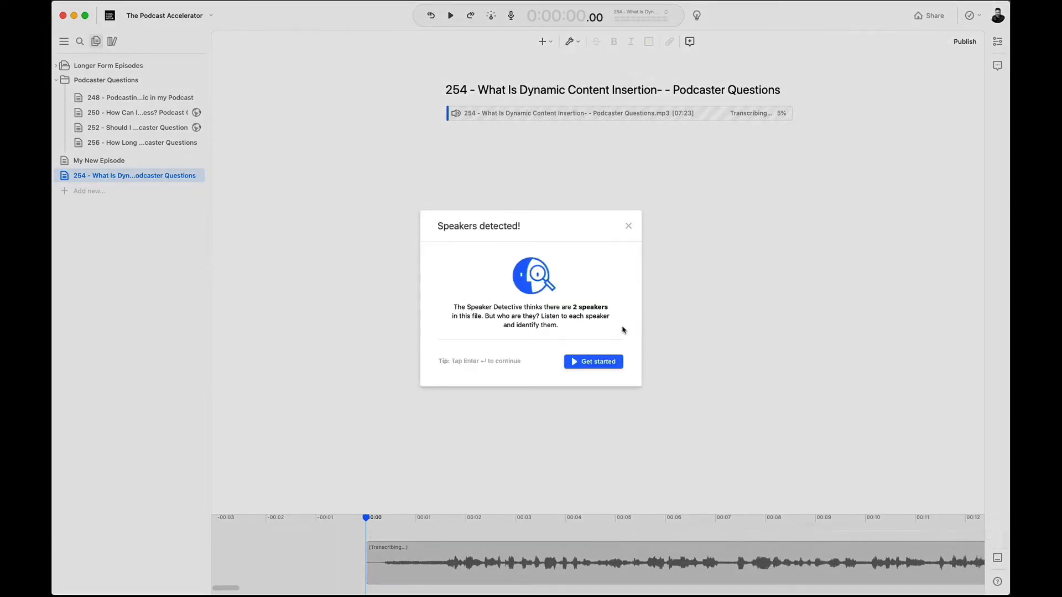
pyautogui.click(601, 363)
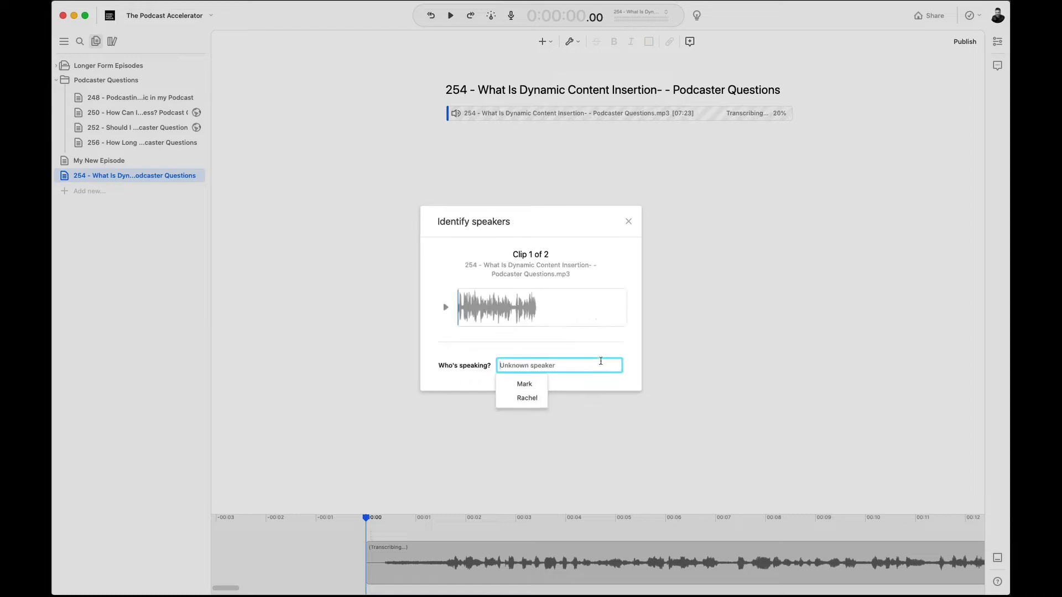
pyautogui.click(535, 384)
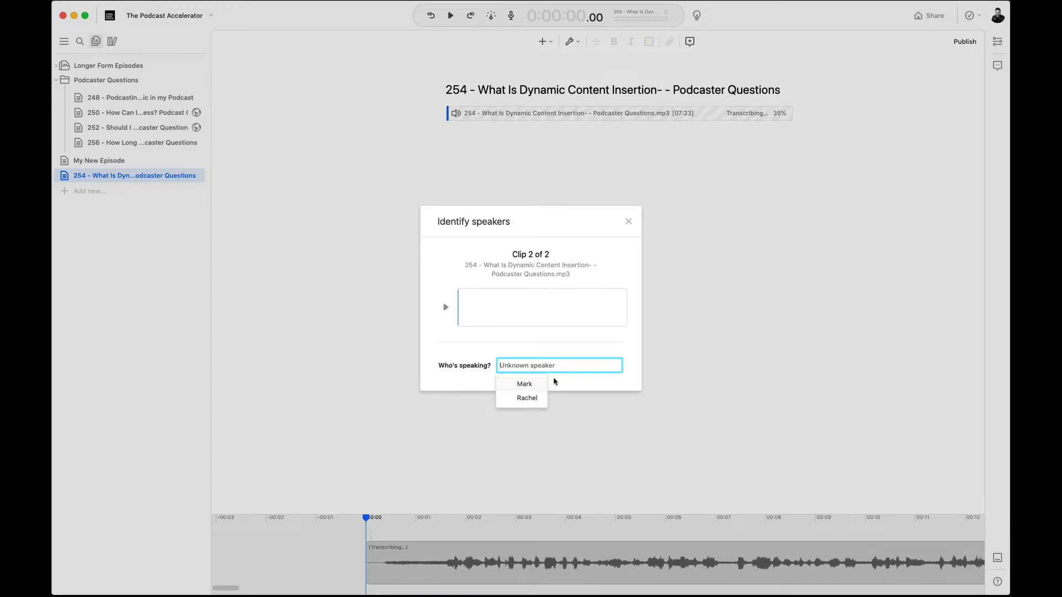
pyautogui.click(539, 384)
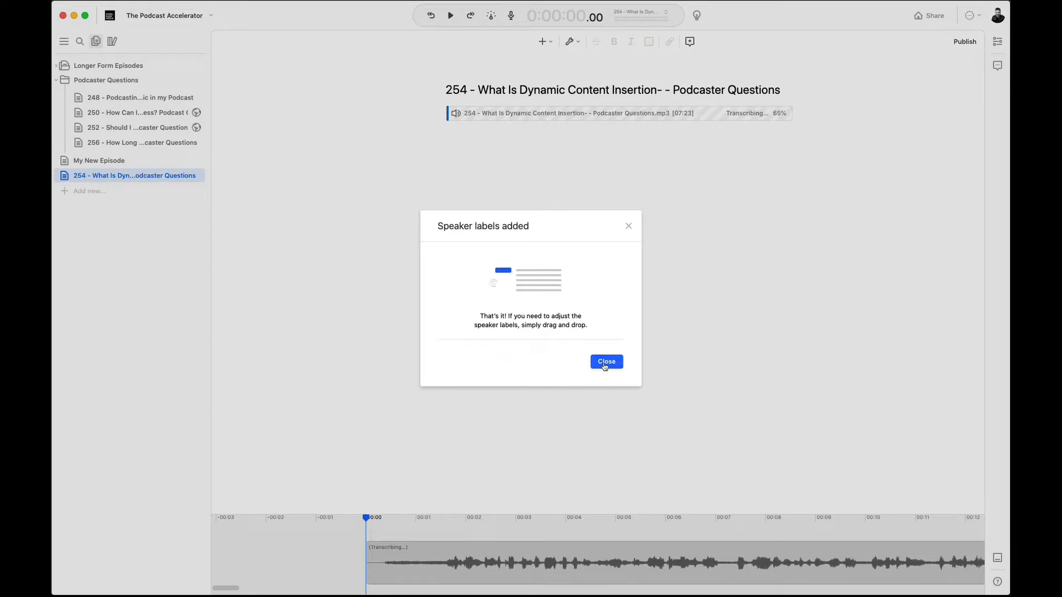
pyautogui.click(605, 365)
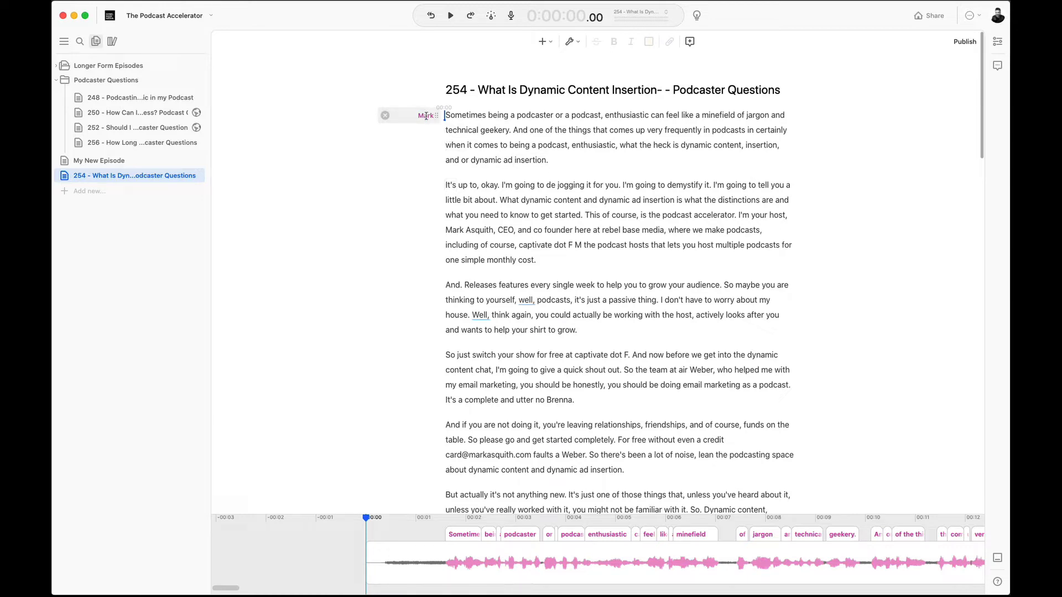
# - Read through the episode 254 transcript, examining its speaker labels, underlined filler words and the matching waveform
pyautogui.scroll(-5, 535, 164)
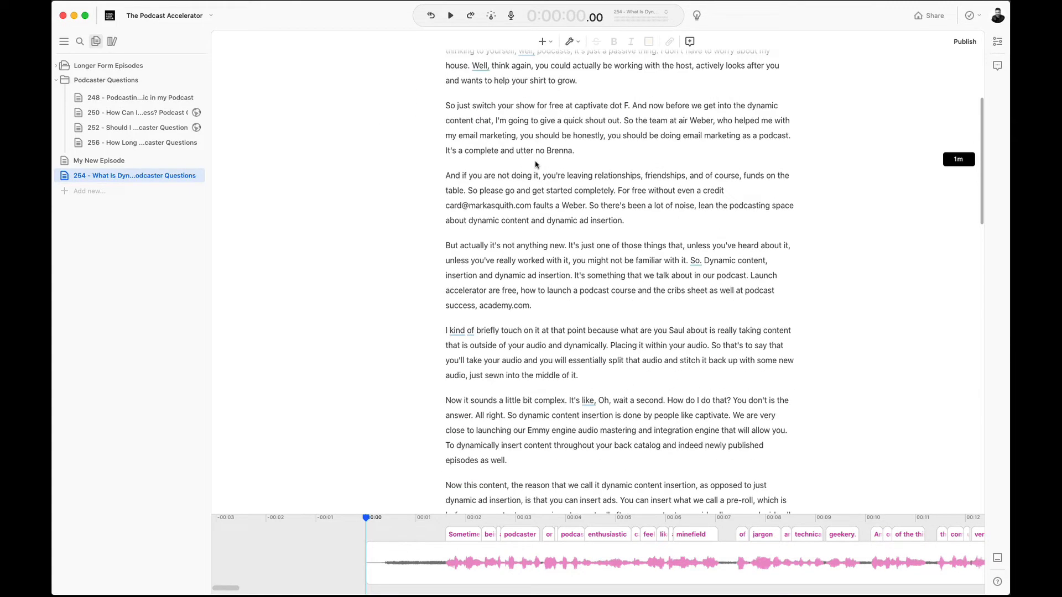
pyautogui.scroll(-10, 535, 164)
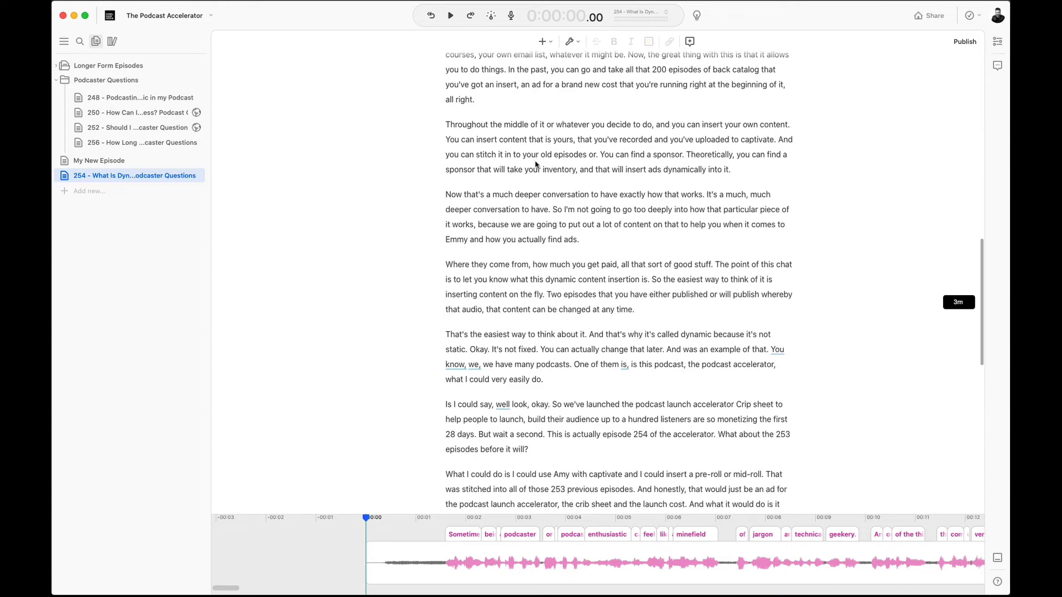
pyautogui.scroll(-2, 535, 164)
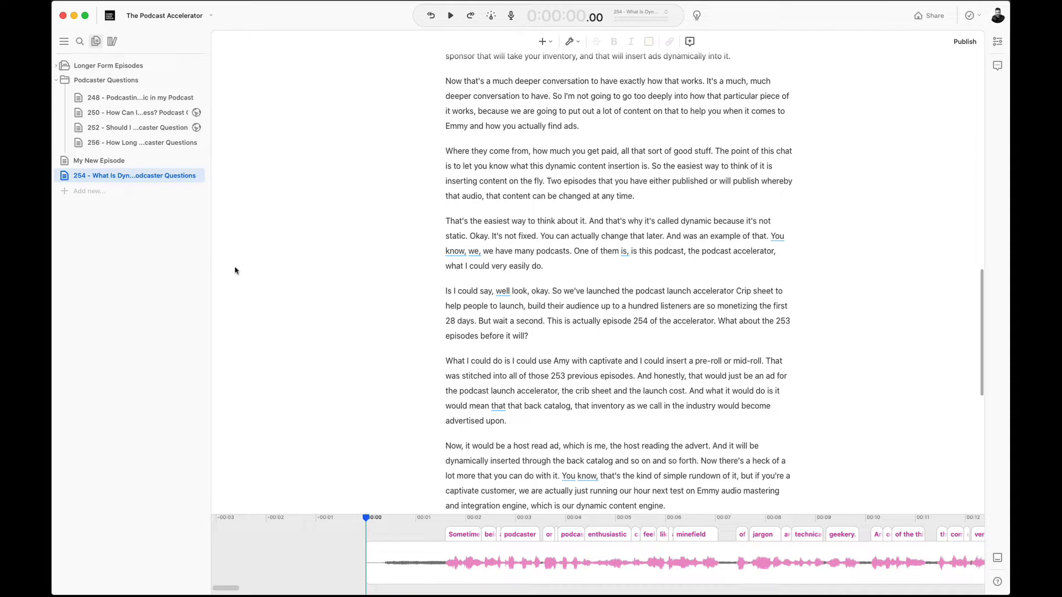
pyautogui.scroll(15, 490, 220)
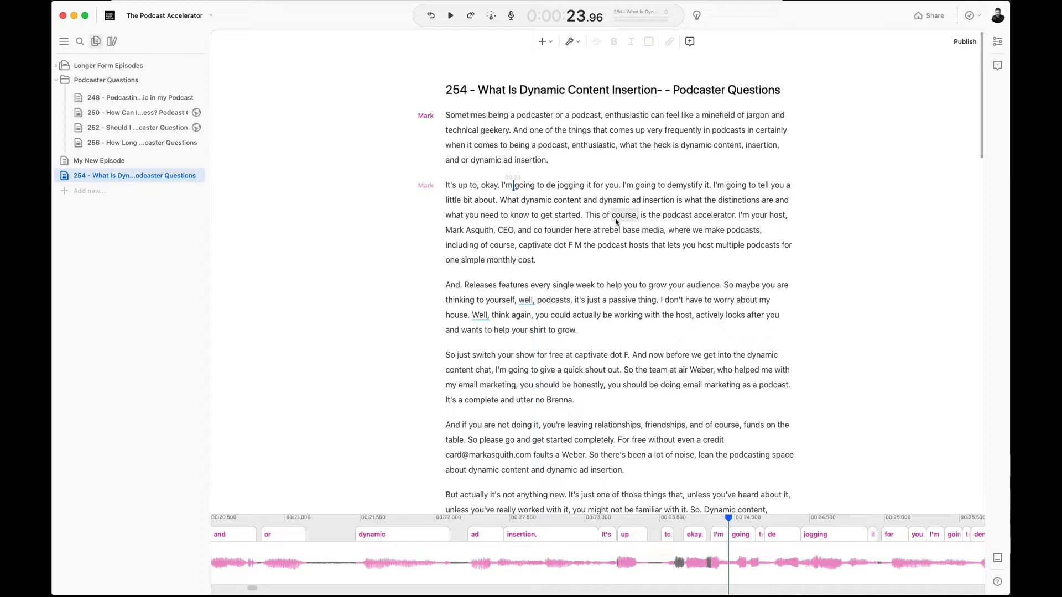
pyautogui.scroll(-5, 615, 222)
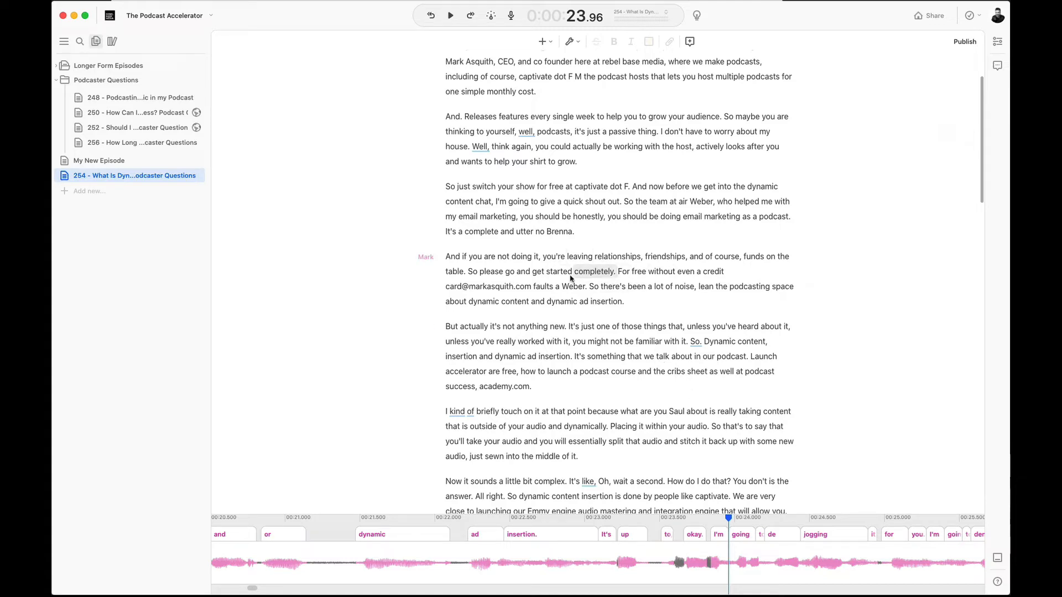
pyautogui.scroll(-2, 597, 293)
pyautogui.scroll(-15, 600, 309)
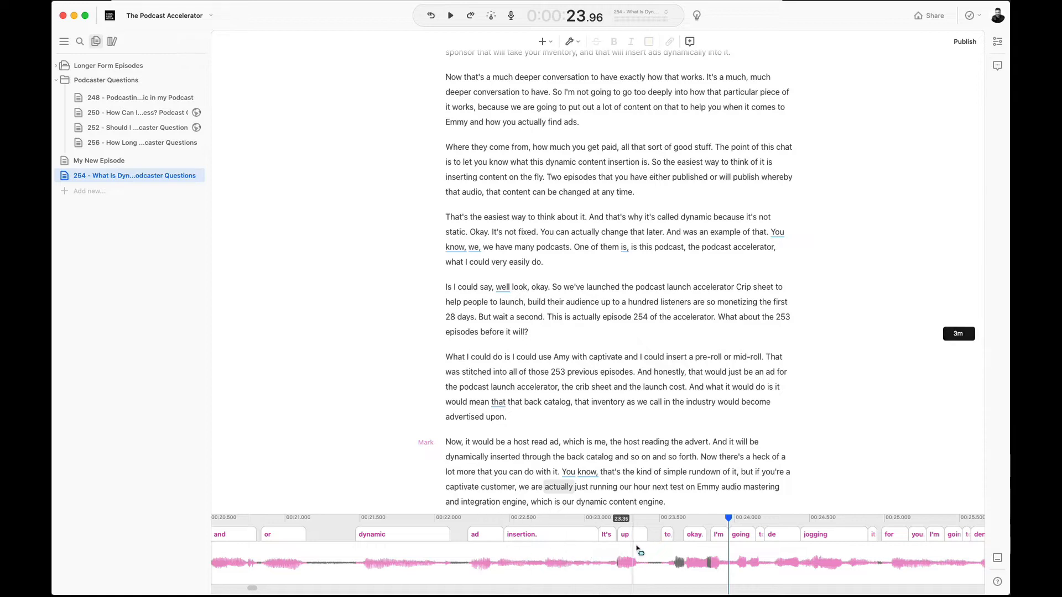
pyautogui.scroll(-3, 560, 379)
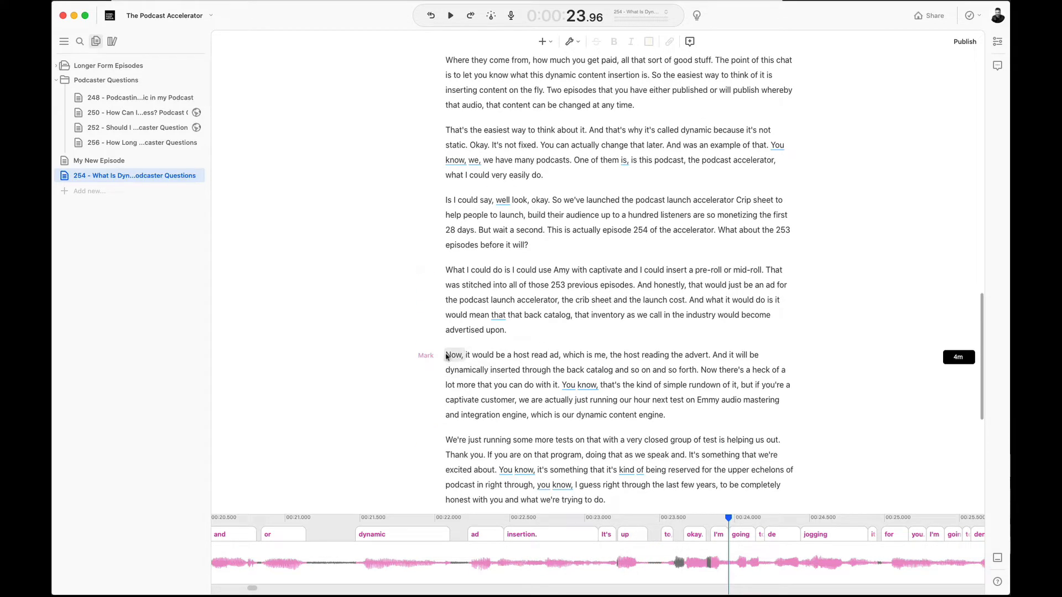
# - Select "Now, it would be a host read ad, which is me, the host reading the advert" in the transcript and briefly play it
pyautogui.moveTo(448, 356); pyautogui.dragTo(556, 358)
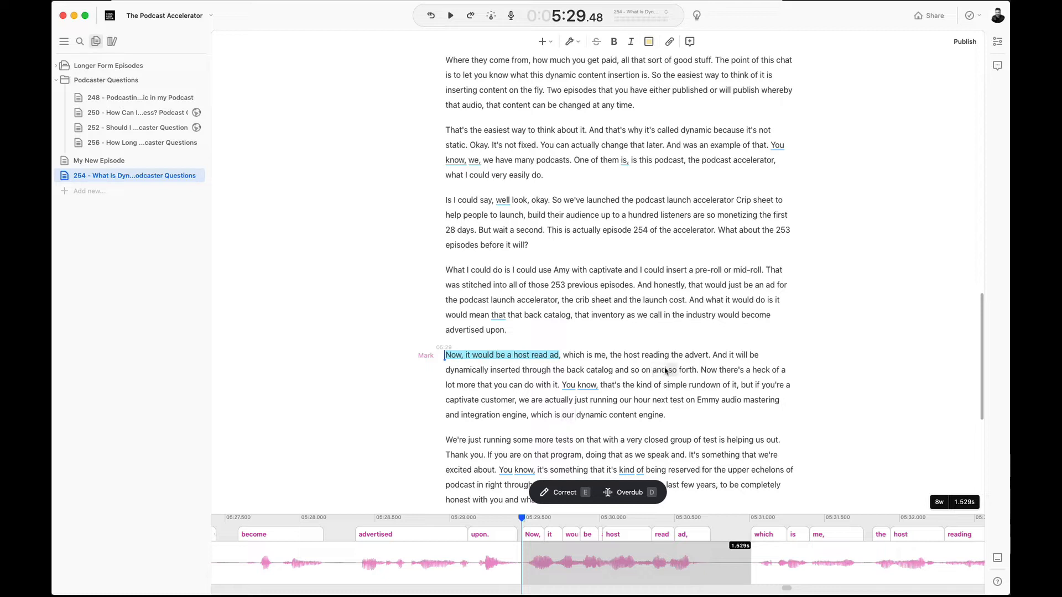
pyautogui.click(607, 356)
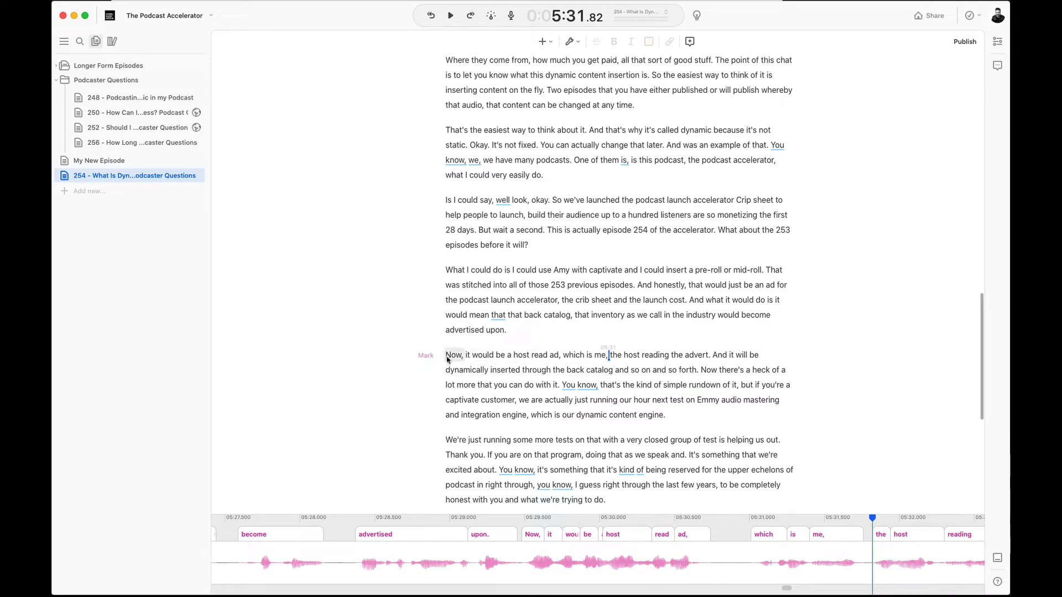
pyautogui.moveTo(446, 355)
pyautogui.mouseDown()
pyautogui.moveTo(595, 358)
pyautogui.moveTo(562, 375)
pyautogui.moveTo(708, 360)
pyautogui.mouseUp()
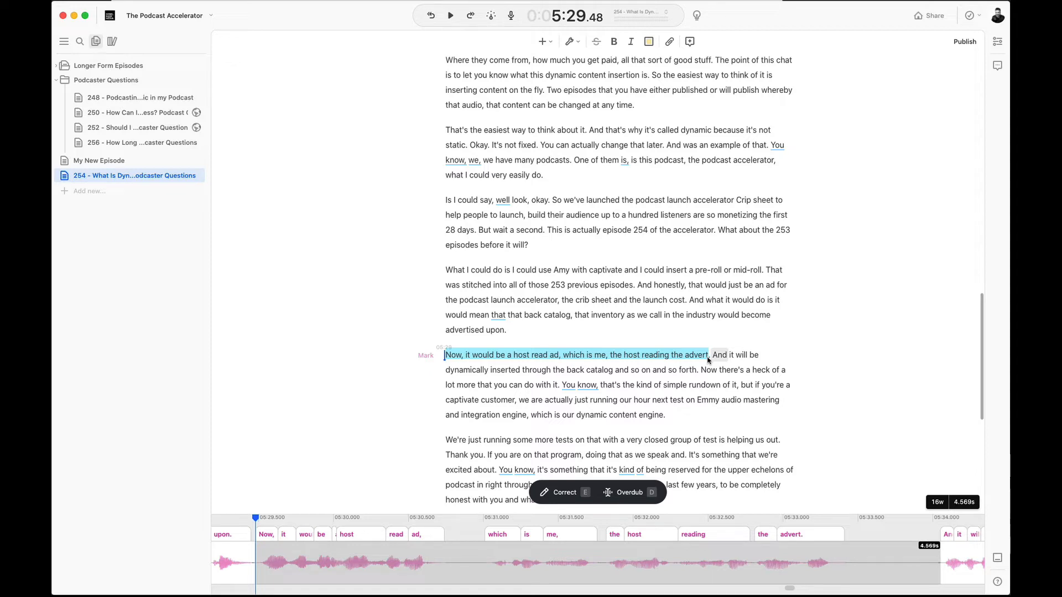
pyautogui.press('space')
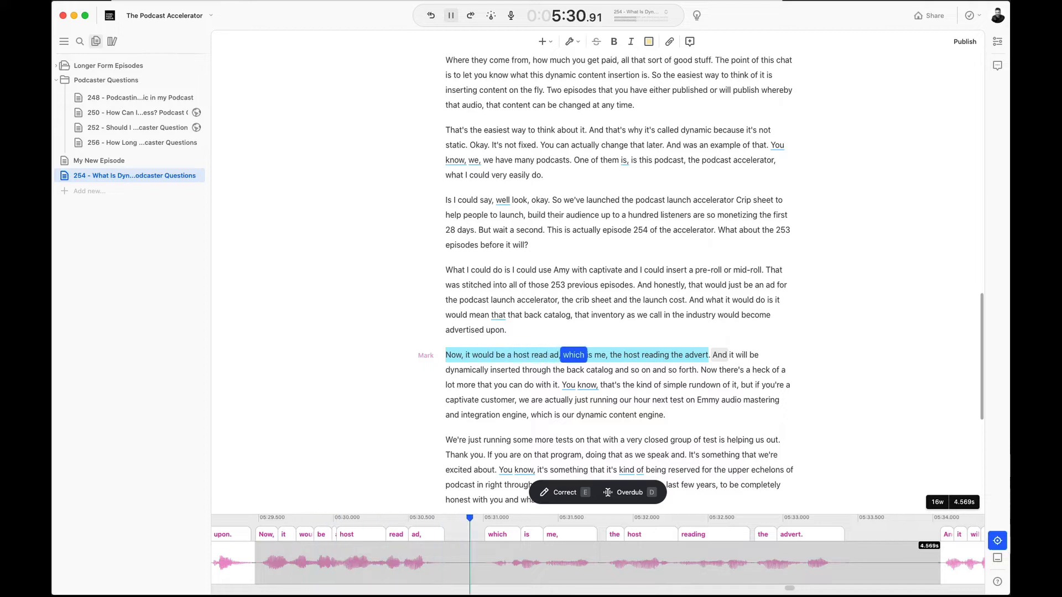
pyautogui.press('space')
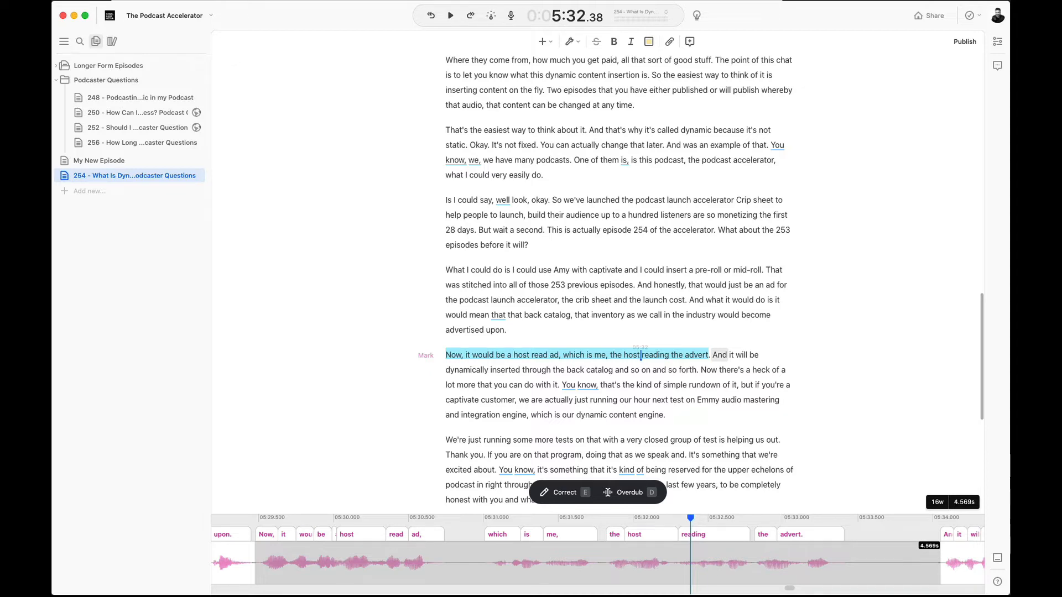
# - Delete the selected "Now, it would be a host read ad" sentence from the transcript and its audio
pyautogui.press('BackSpace')
pyautogui.press('BackSpace')
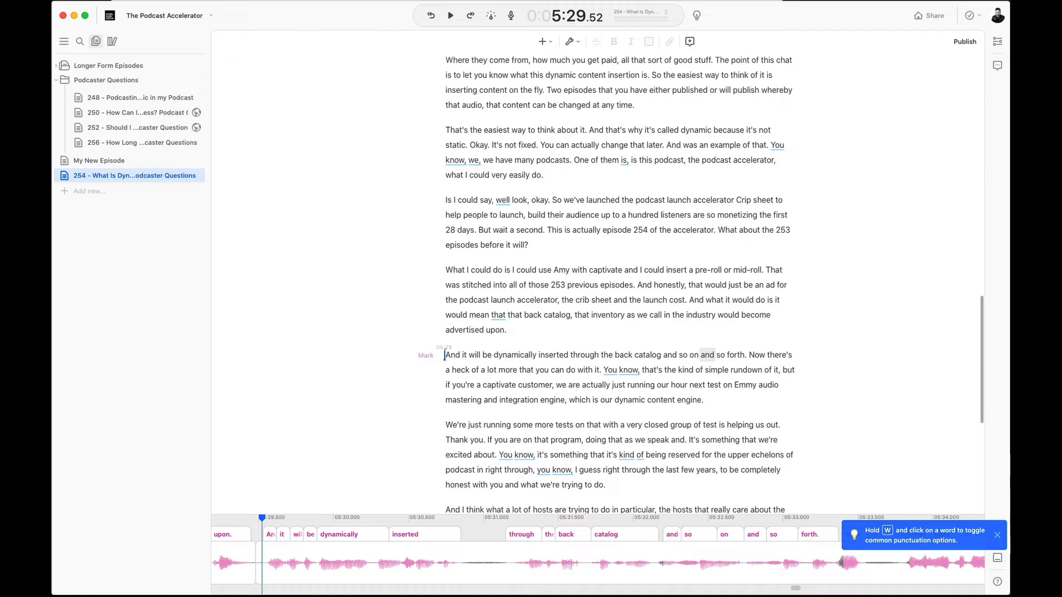
pyautogui.hscroll(-2, 291, 542)
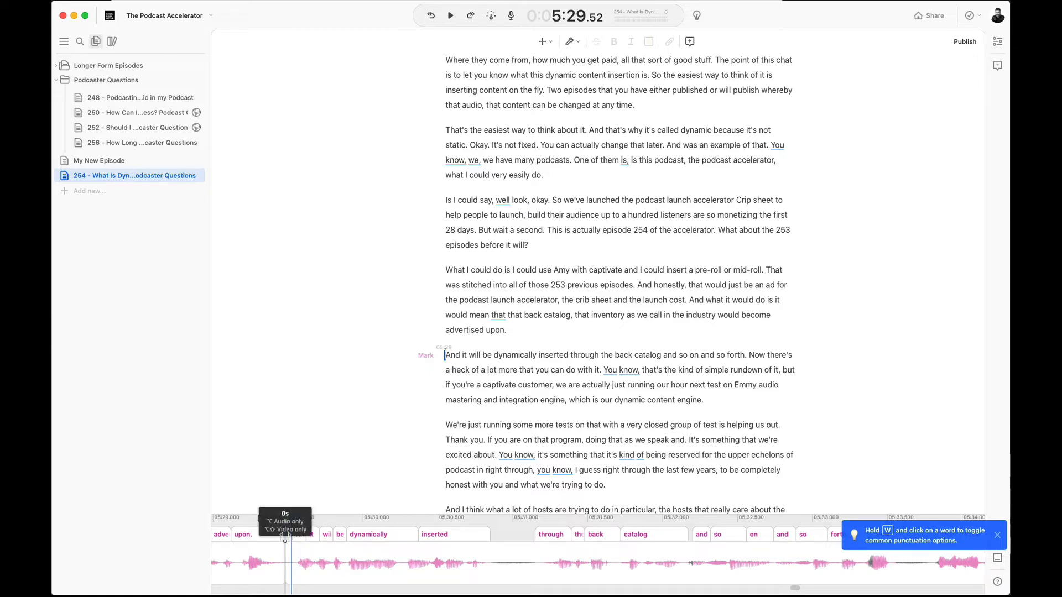
# - Select the waveform section from "And it will be dynamically inserted" through "so on and so forth." and delete it
pyautogui.scroll(-3, 539, 422)
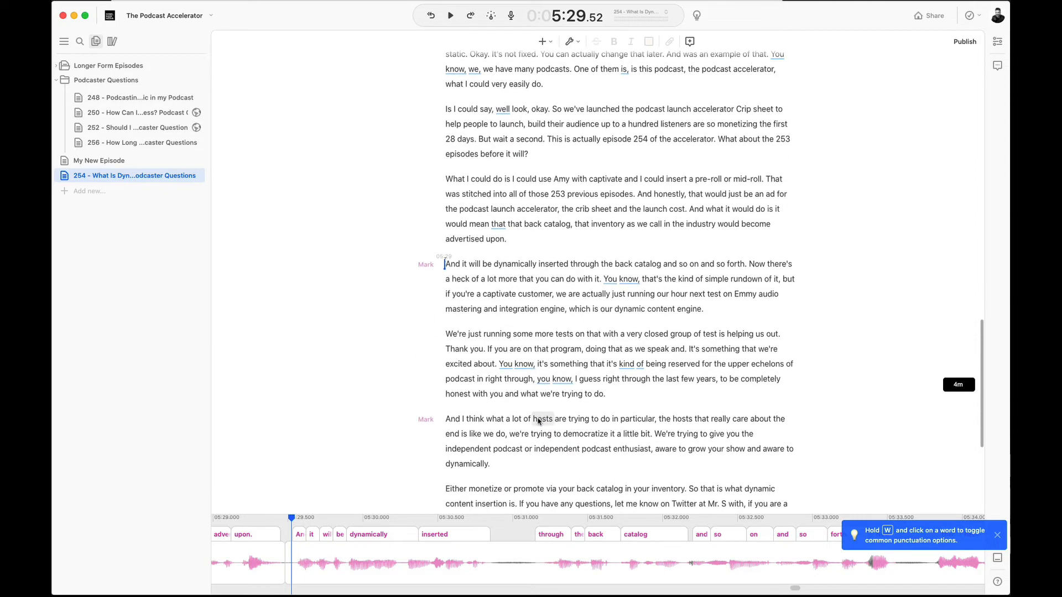
pyautogui.scroll(-5, 538, 421)
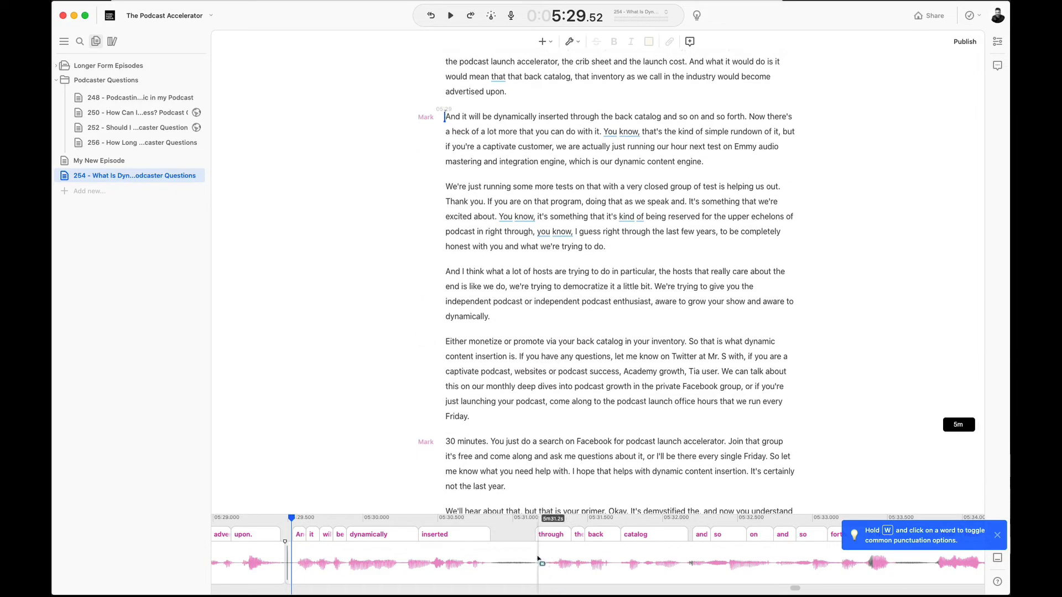
pyautogui.moveTo(537, 558); pyautogui.dragTo(877, 563)
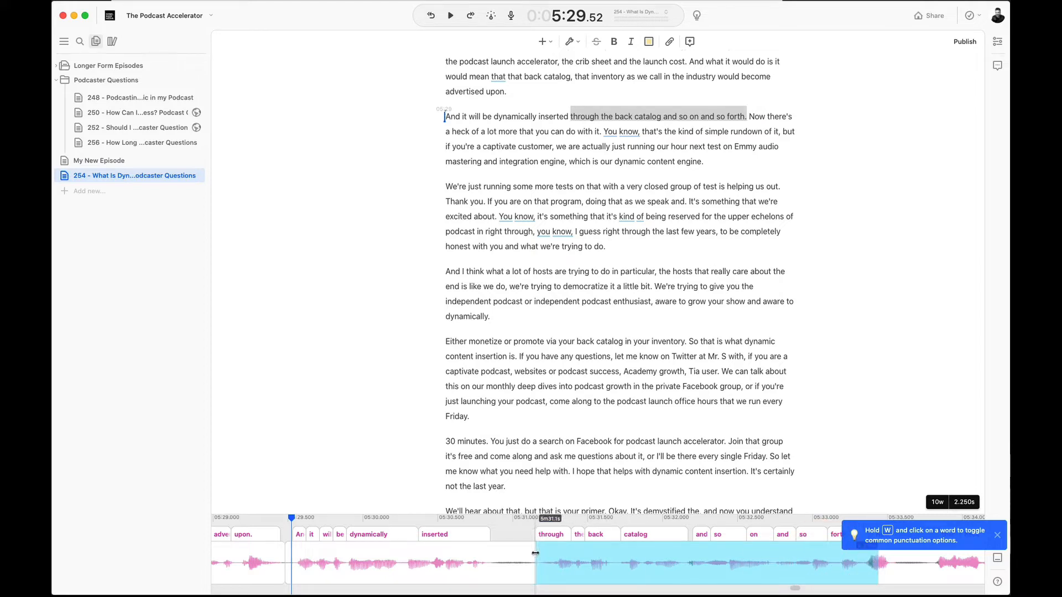
pyautogui.moveTo(535, 553); pyautogui.dragTo(286, 546)
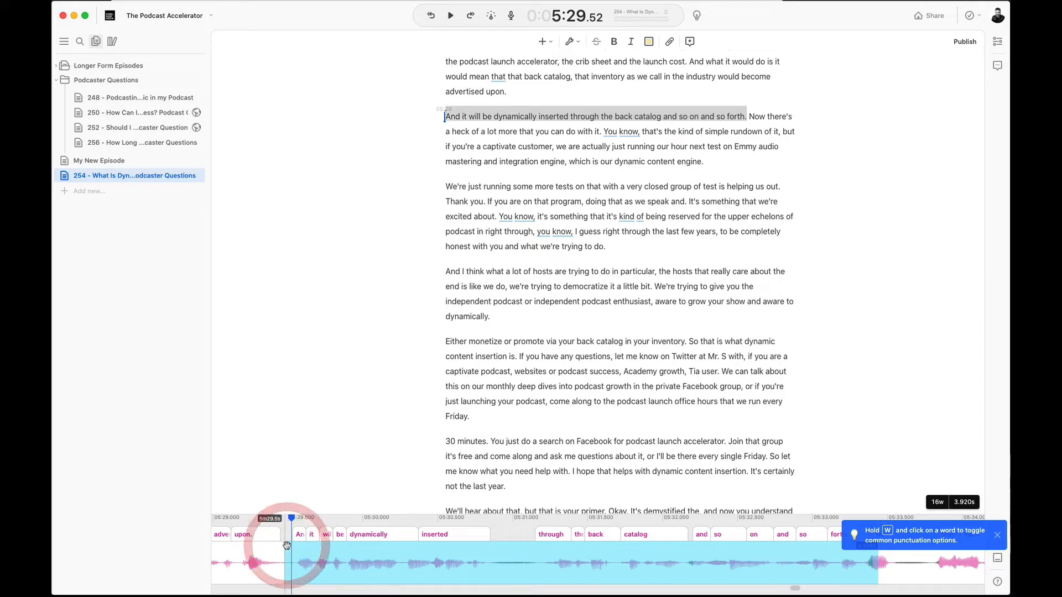
pyautogui.press('BackSpace')
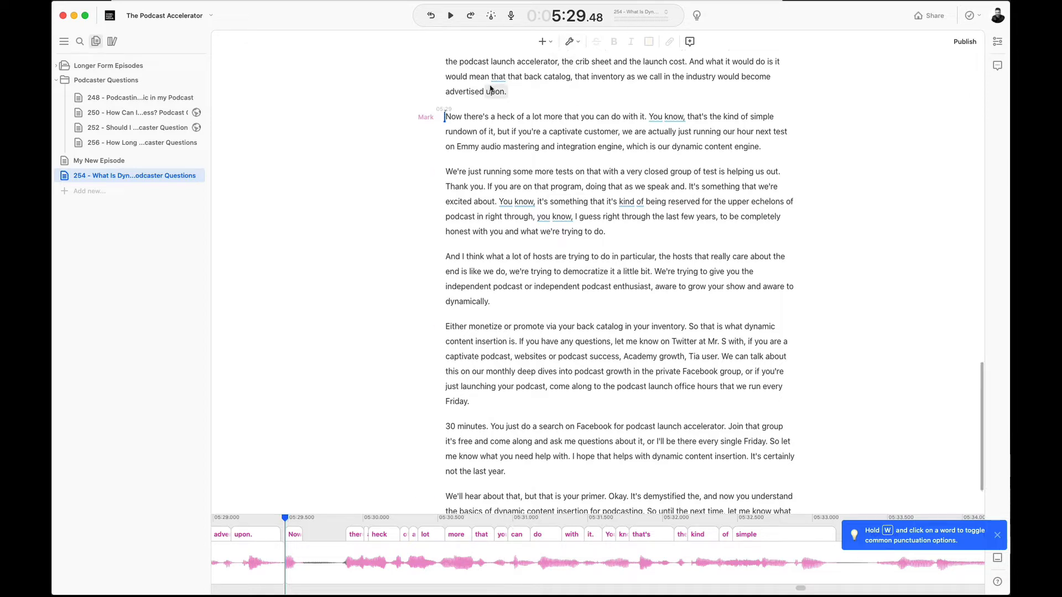
# - Delete the "Now there's a heck of a lot more" paragraph and the word "just" from "We're just running some more tests"
pyautogui.click(445, 116)
pyautogui.moveTo(445, 118); pyautogui.dragTo(741, 156)
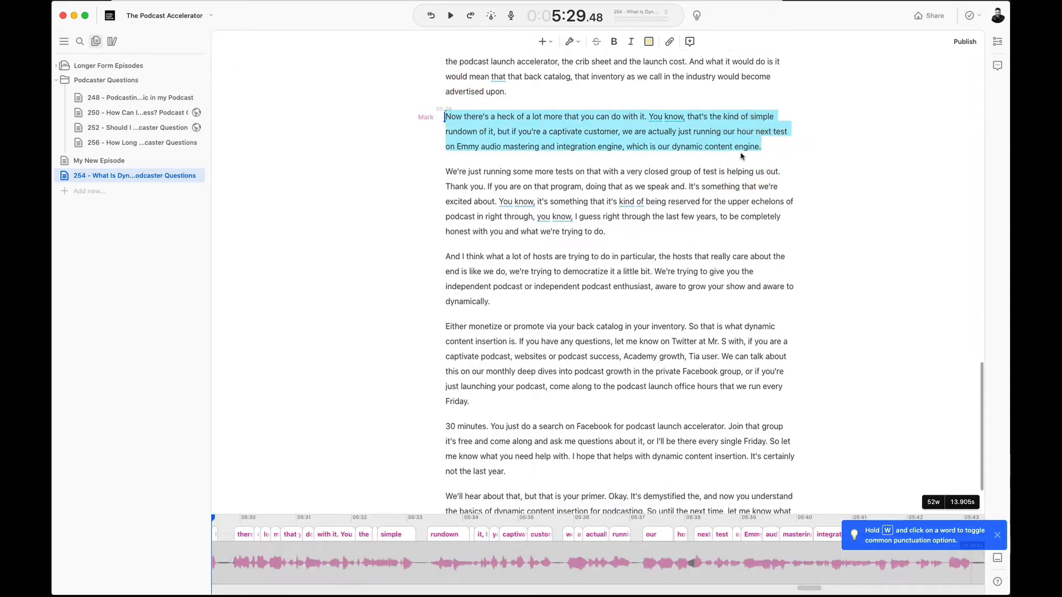
pyautogui.press('BackSpace')
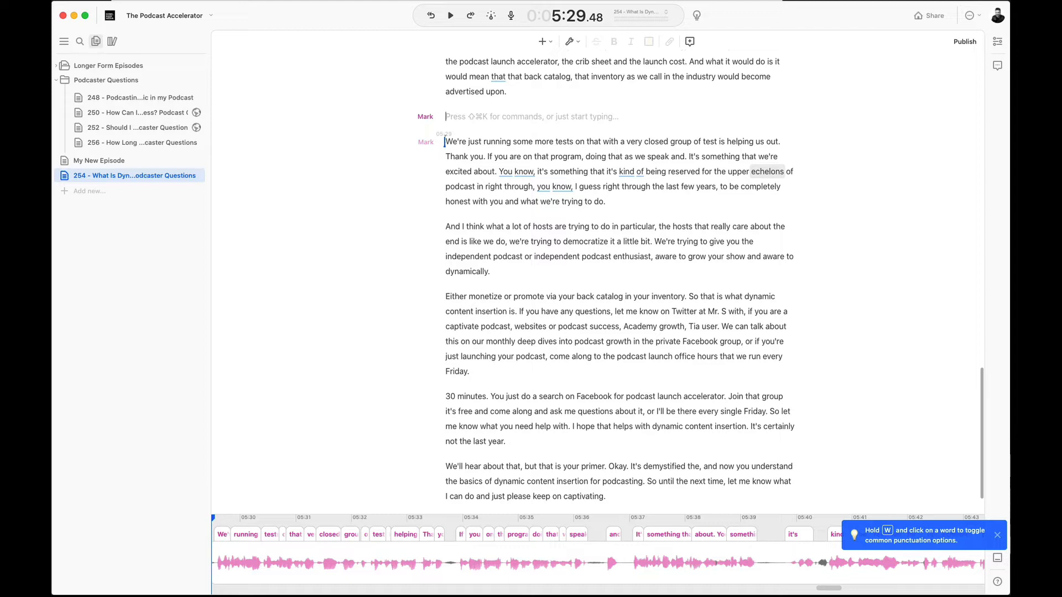
pyautogui.doubleClick(474, 144)
pyautogui.press('BackSpace')
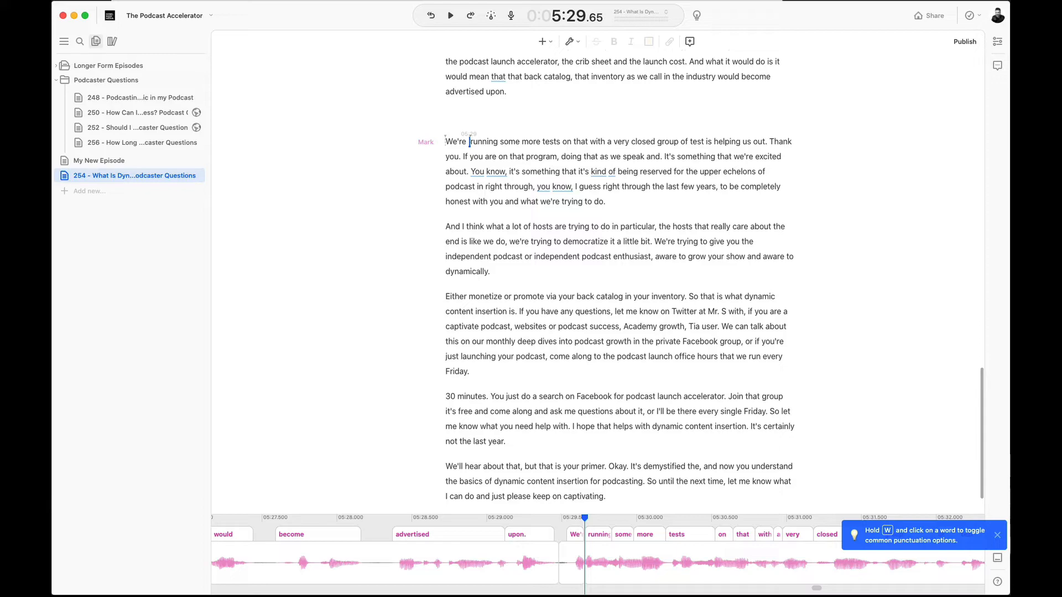
# - Correct the mistranscribed "de jogging" in the episode's second paragraph to "de-jargon" without altering the audio
pyautogui.scroll(15, 536, 229)
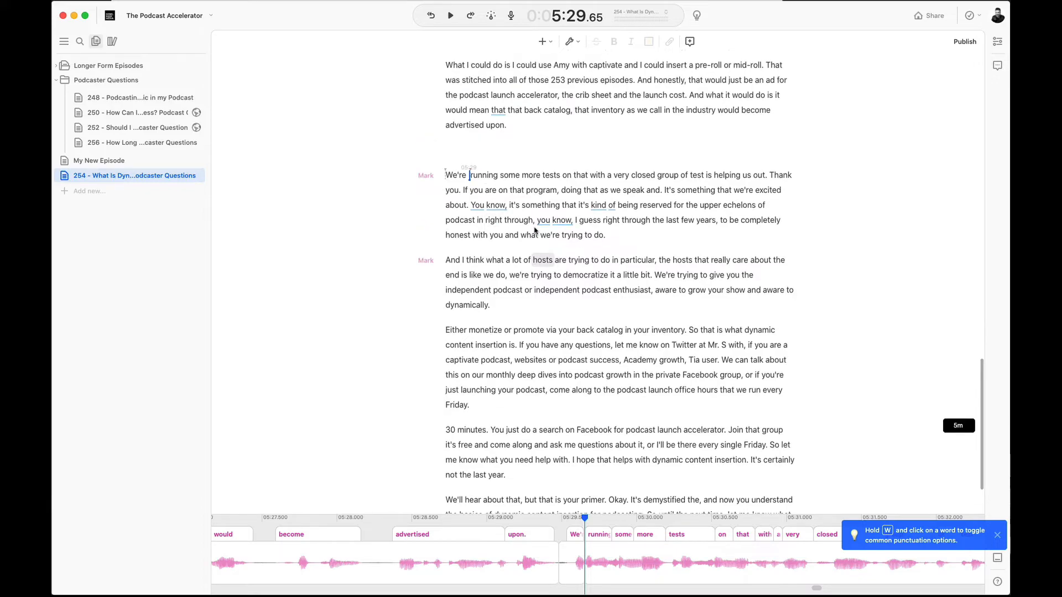
pyautogui.scroll(15, 535, 229)
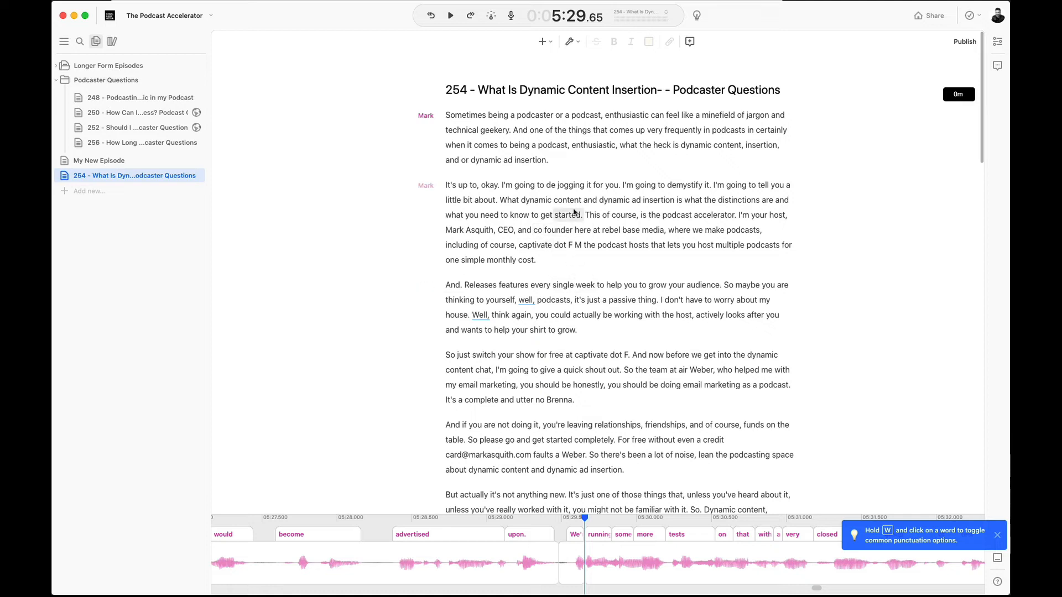
pyautogui.moveTo(548, 189); pyautogui.dragTo(584, 190)
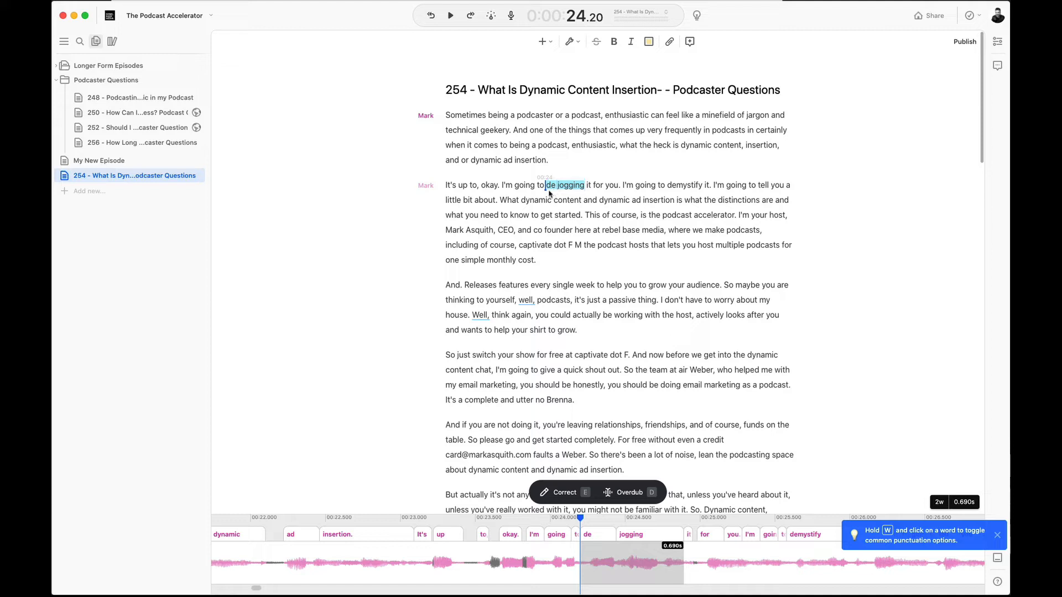
pyautogui.click(553, 214)
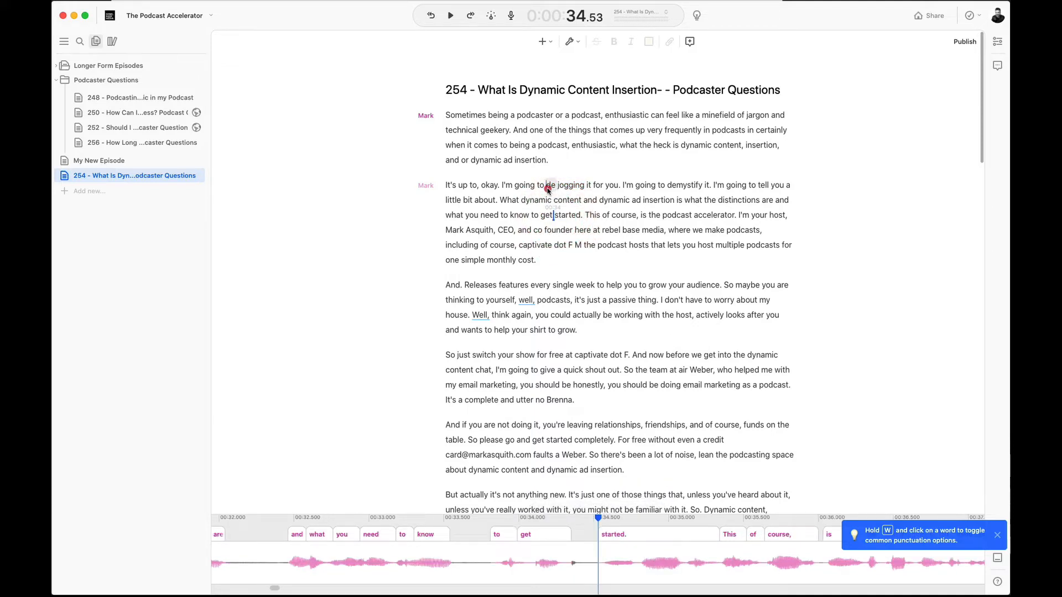
pyautogui.moveTo(547, 189); pyautogui.dragTo(584, 191)
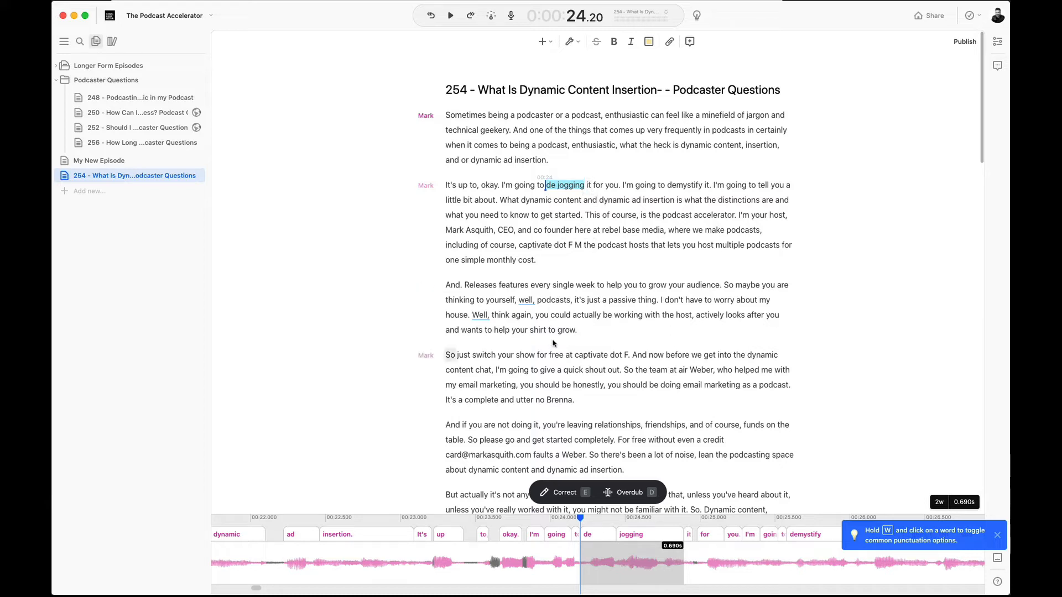
pyautogui.click(578, 493)
pyautogui.write('de')
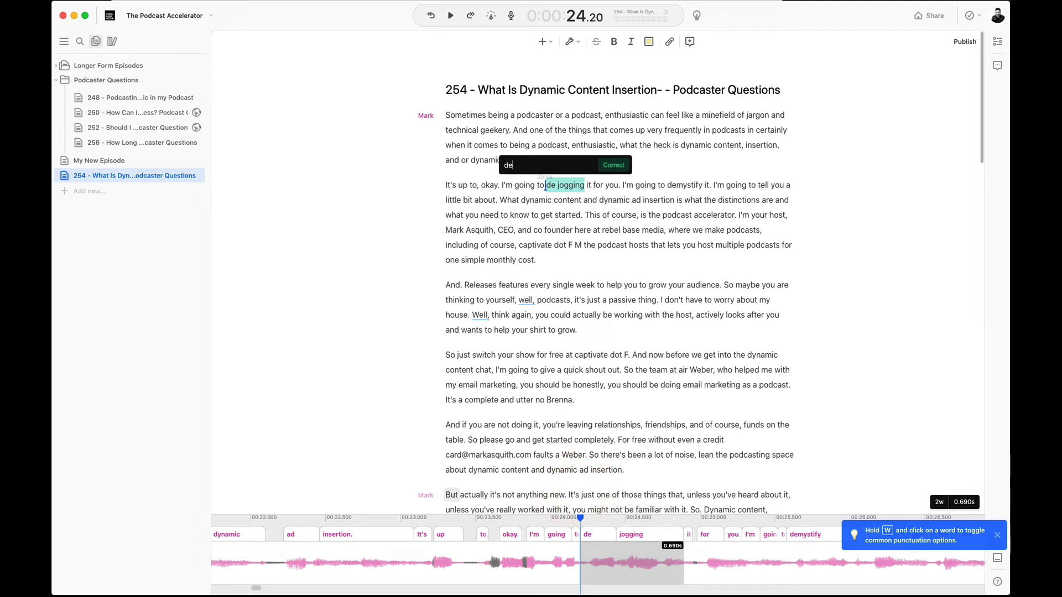
pyautogui.write('-jargon')
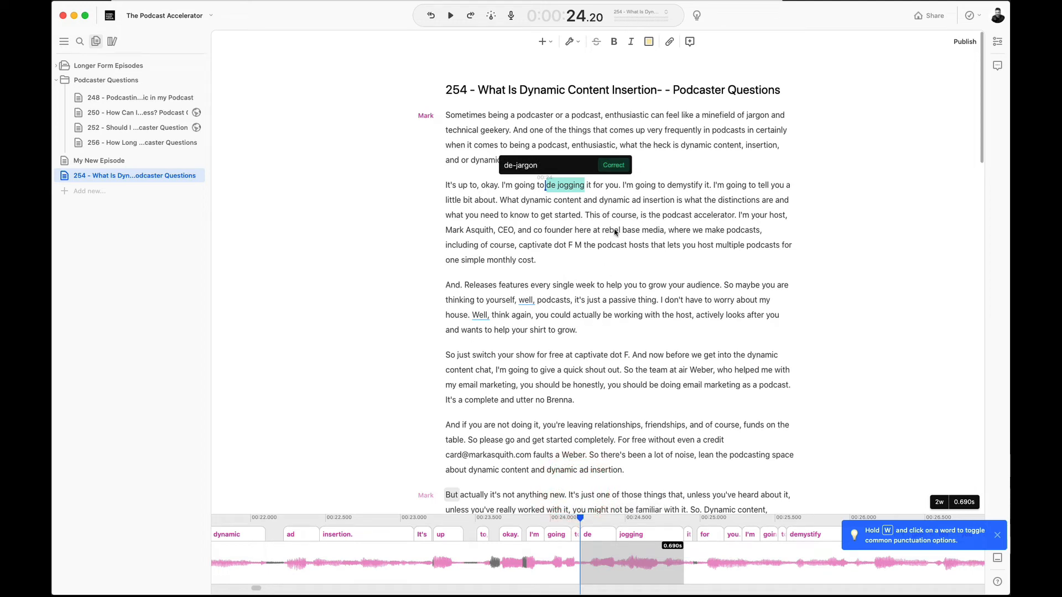
pyautogui.click(612, 166)
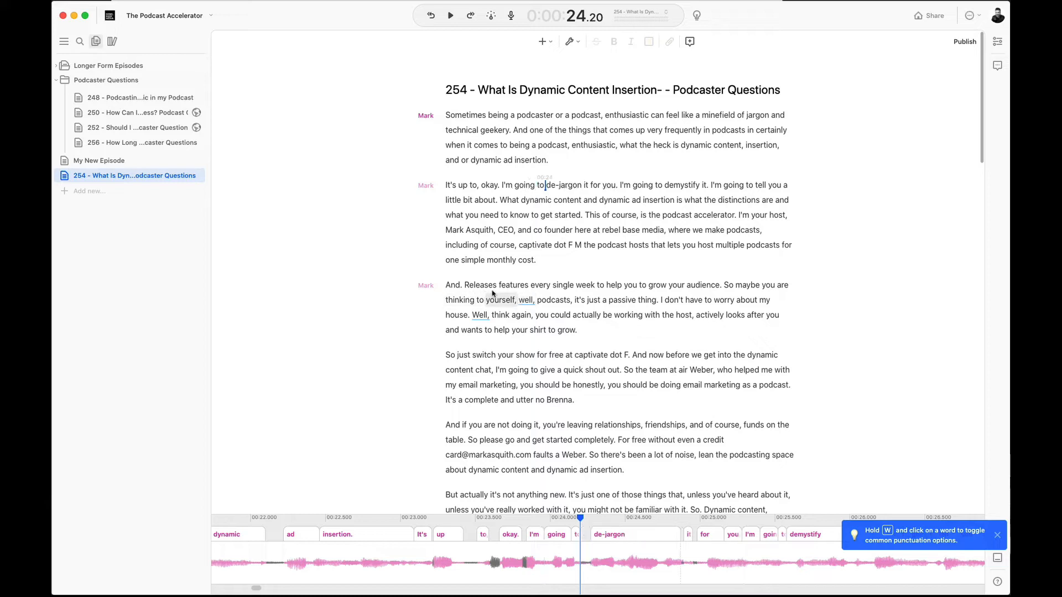
# - Correct the wording after "For free without even a" to "credit card at", followed by the host's website address and "/AWeber"
pyautogui.scroll(-1, 449, 354)
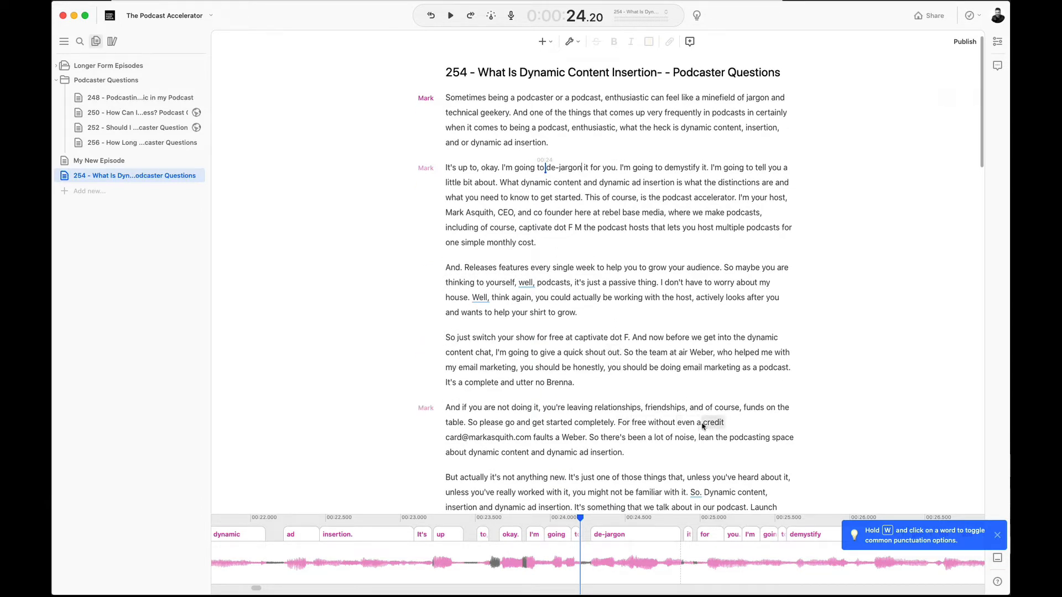
pyautogui.scroll(-1, 476, 440)
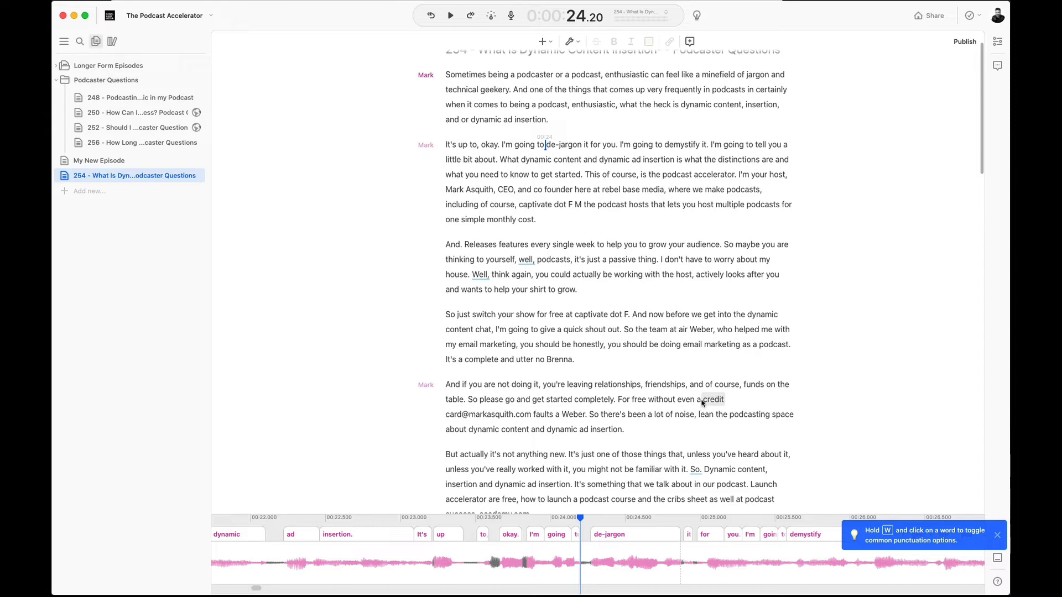
pyautogui.moveTo(702, 402); pyautogui.dragTo(585, 417)
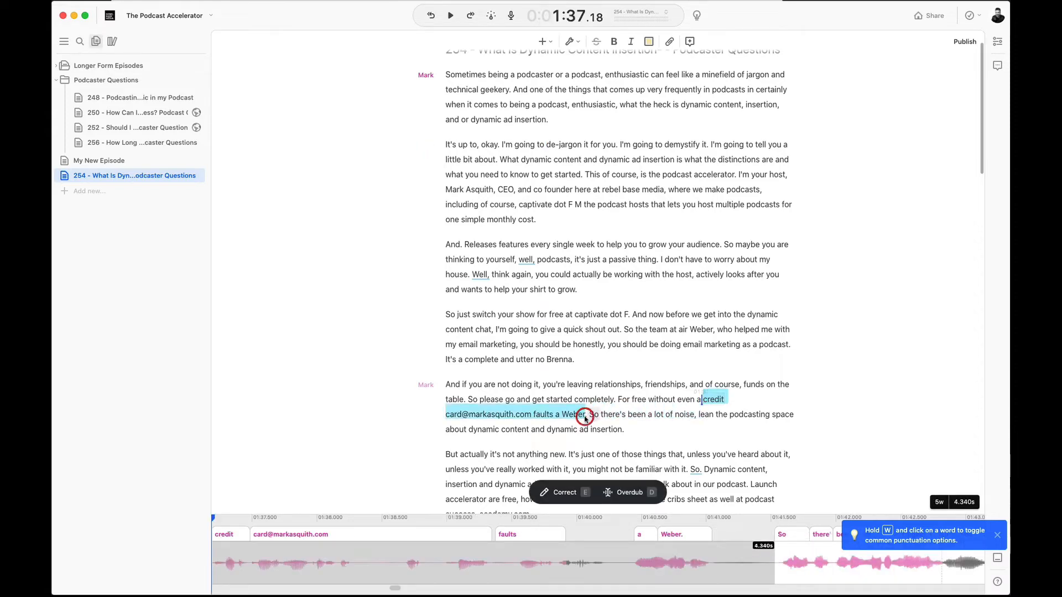
pyautogui.click(583, 490)
pyautogui.write('c')
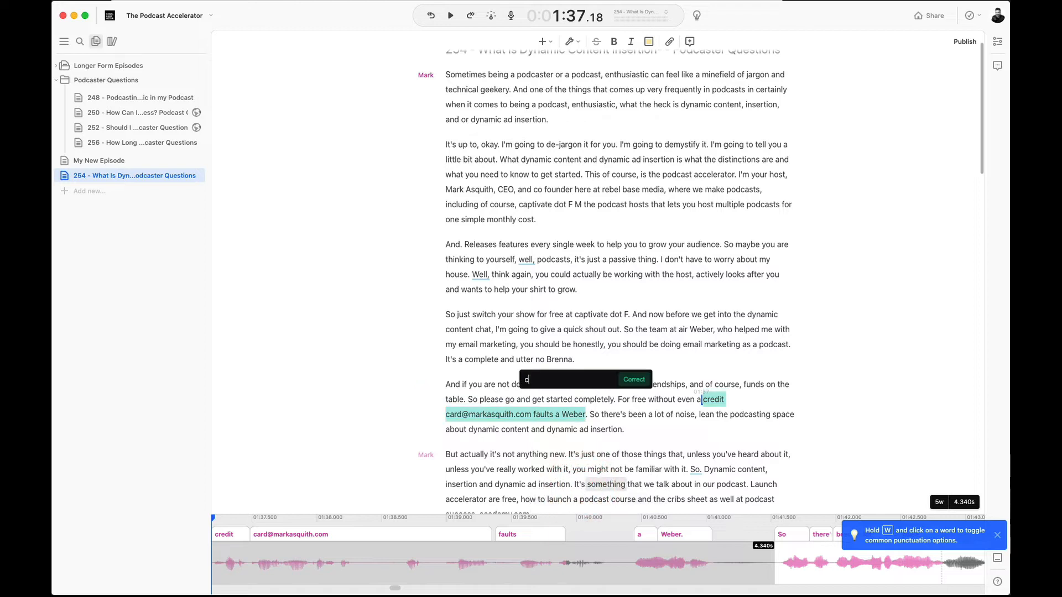
pyautogui.write('redit card at MarkAsquith.com')
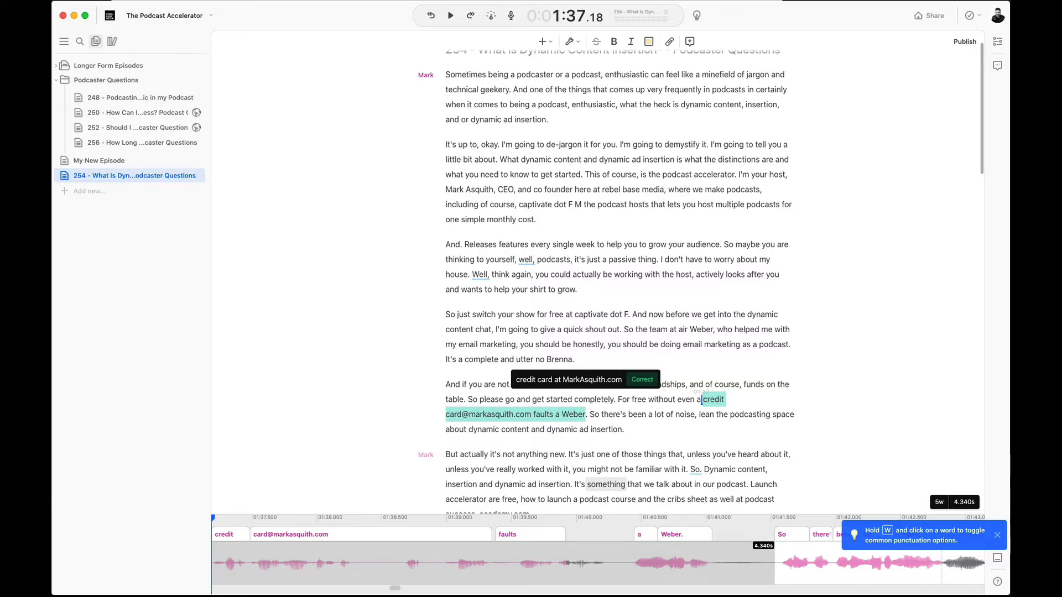
pyautogui.write('/AWeber')
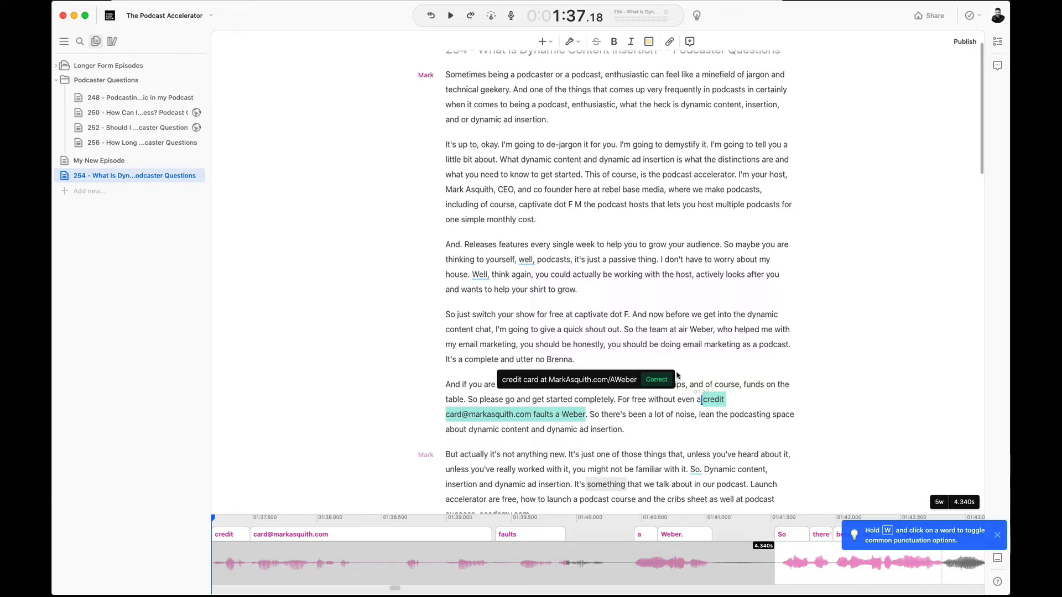
pyautogui.click(657, 380)
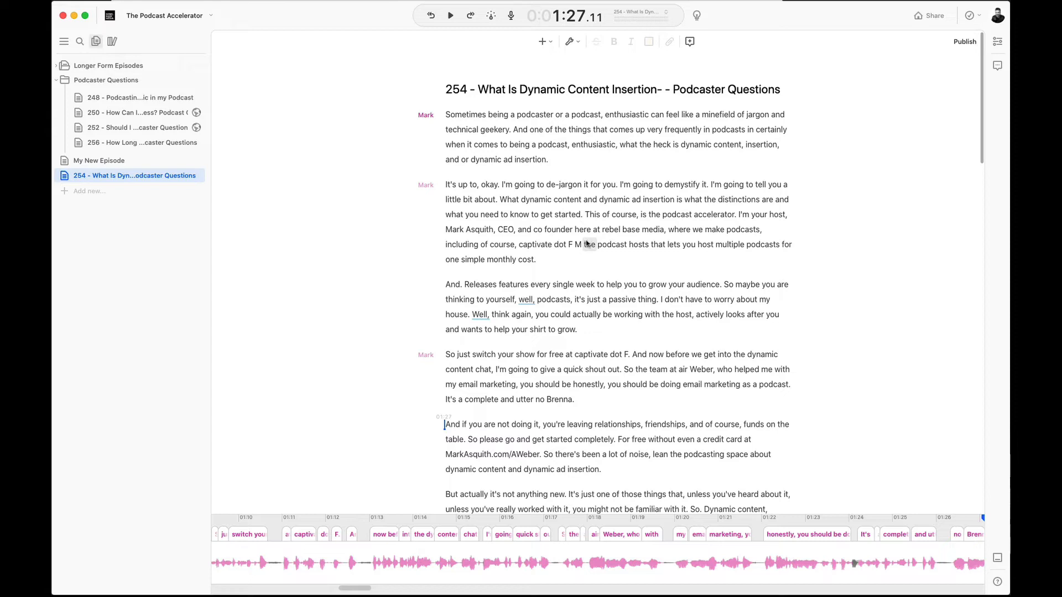
# - Open filler word removal for episode 254 and look over the highlighted matches in the transcript
pyautogui.click(578, 47)
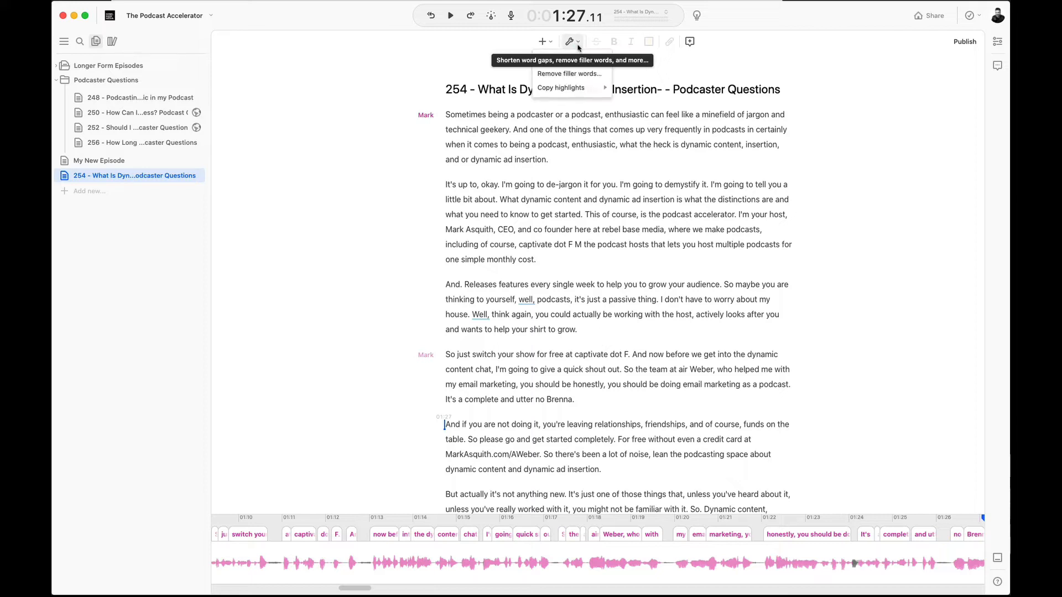
pyautogui.click(592, 79)
pyautogui.scroll(-1, 519, 340)
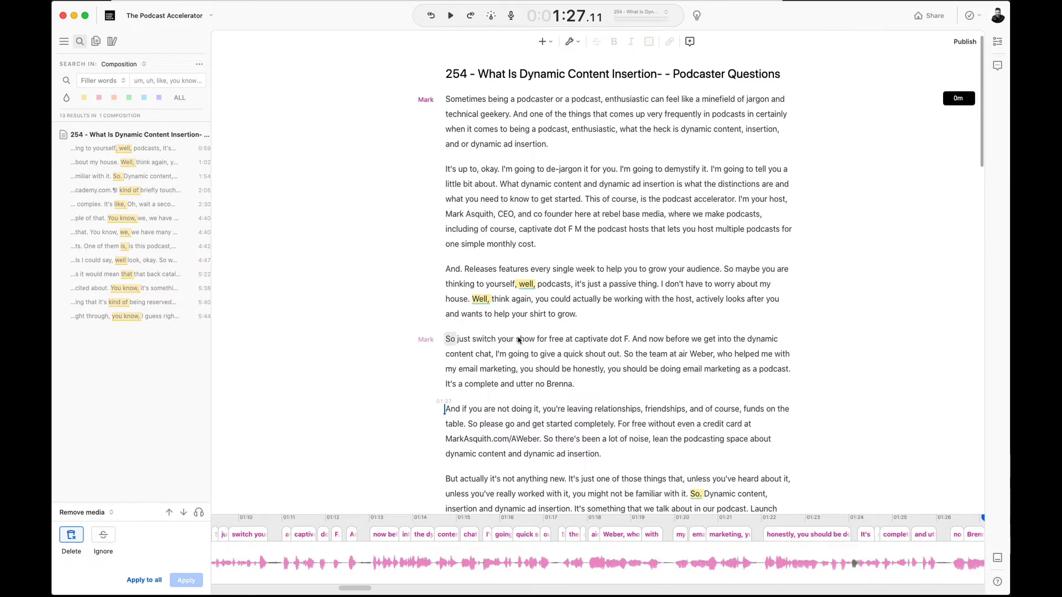
pyautogui.scroll(-1, 519, 339)
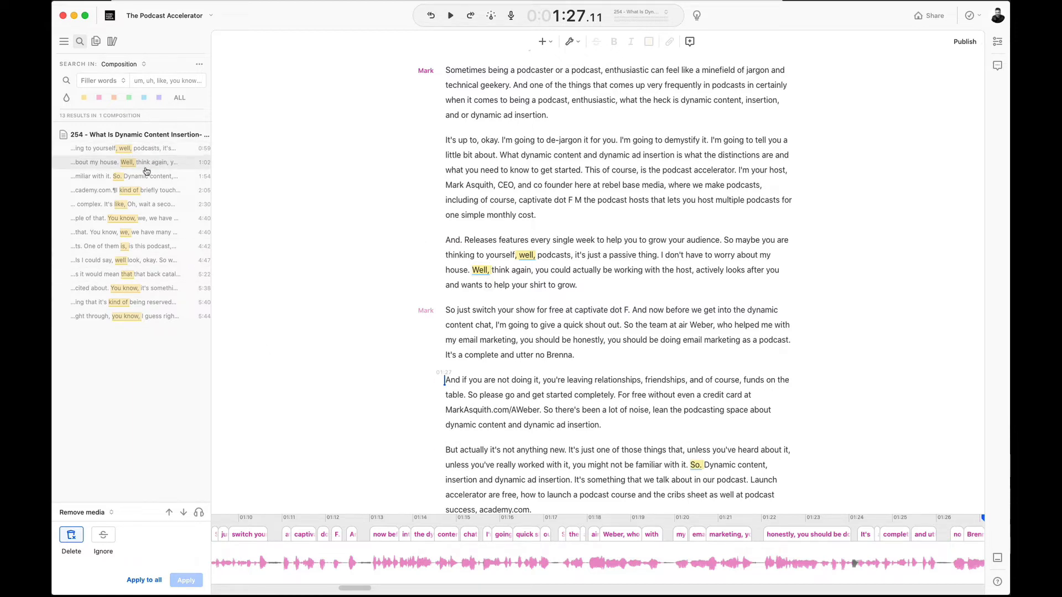
# - Preview filler word matches in the audio, including "Well," at 1:02, "that" at 5:22, "So." at 1:54 and "kind of" at 2:05
pyautogui.click(146, 168)
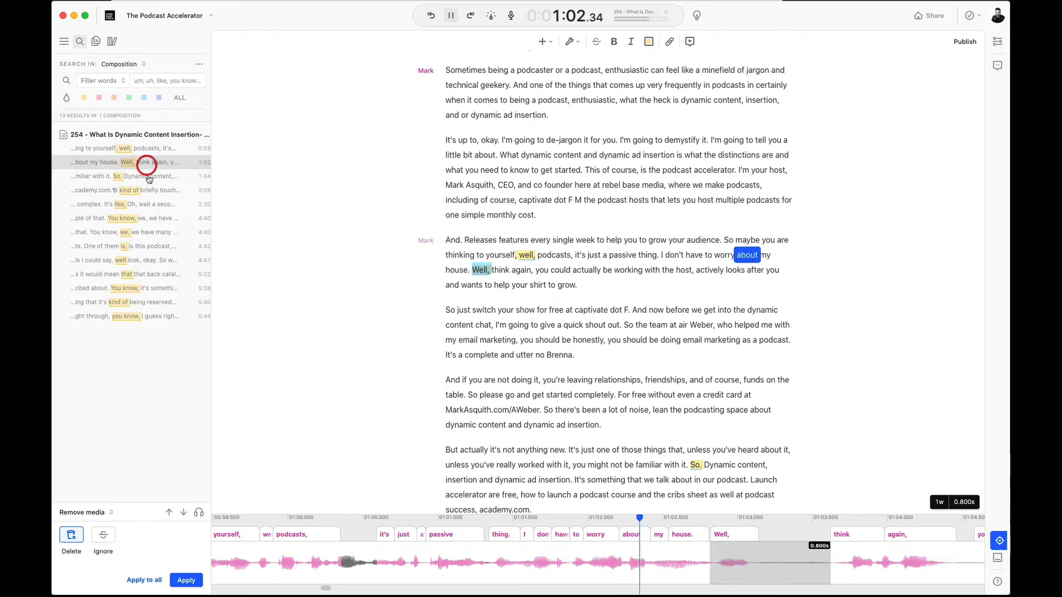
pyautogui.click(147, 273)
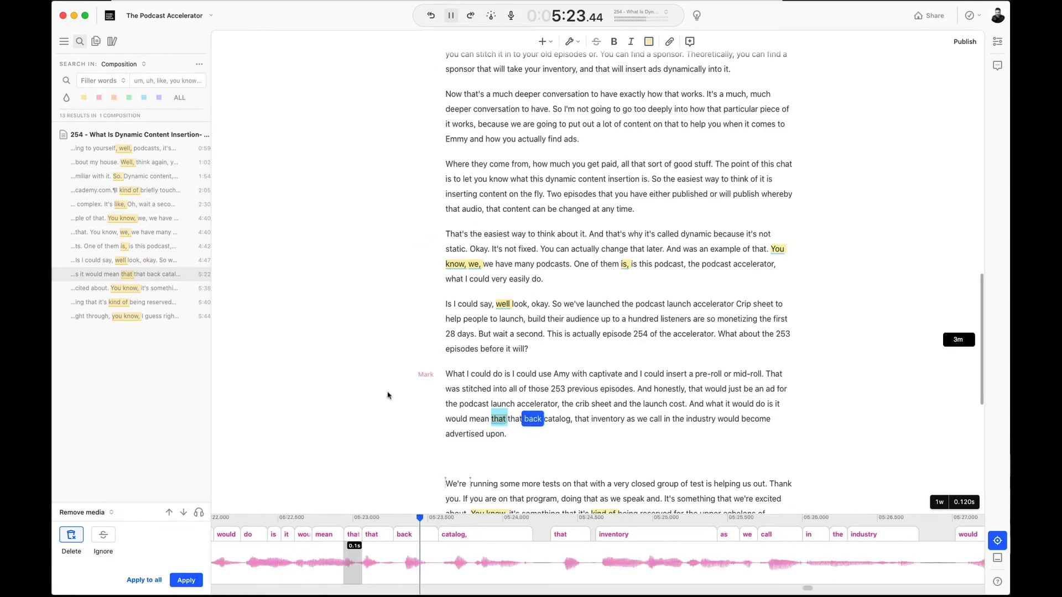
pyautogui.press('space')
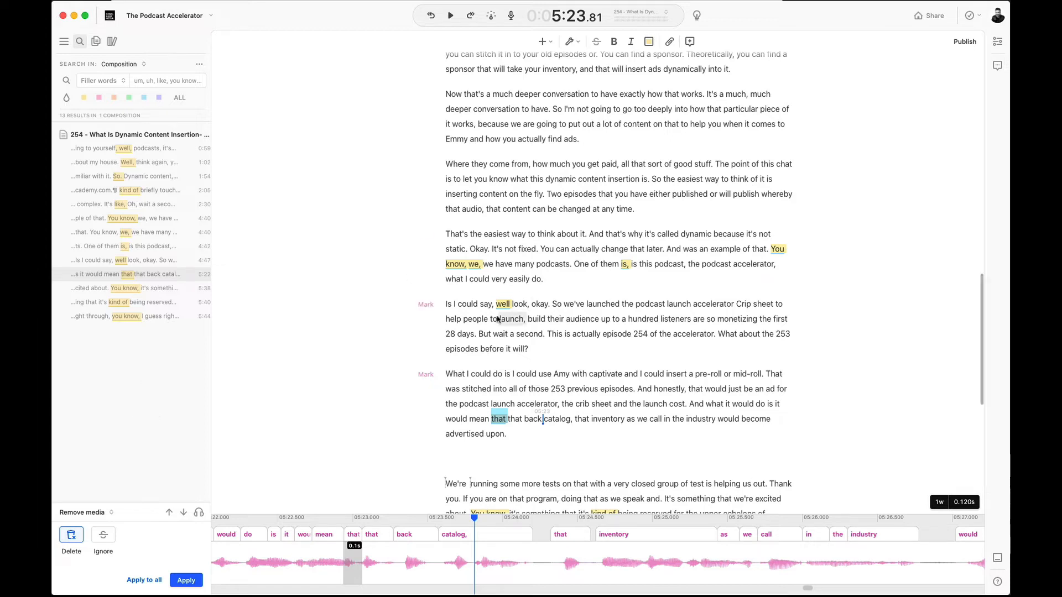
pyautogui.click(145, 152)
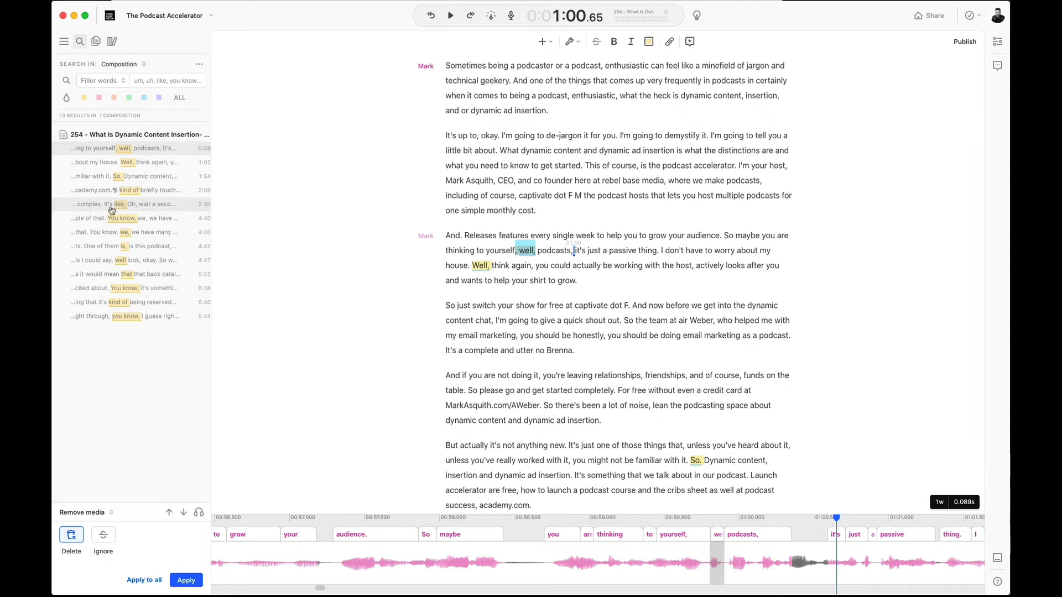
pyautogui.click(145, 176)
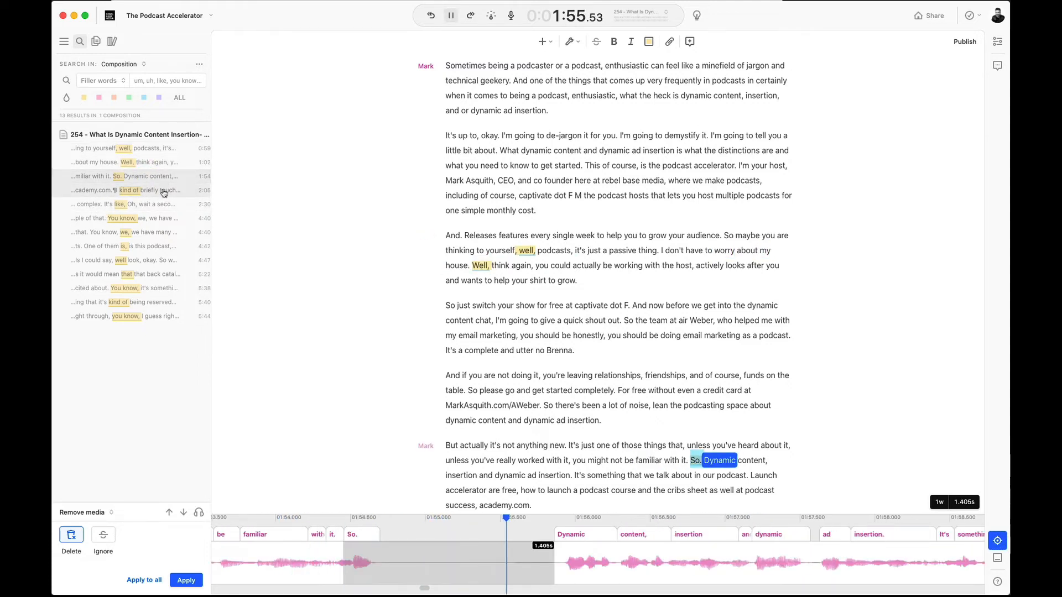
pyautogui.click(164, 190)
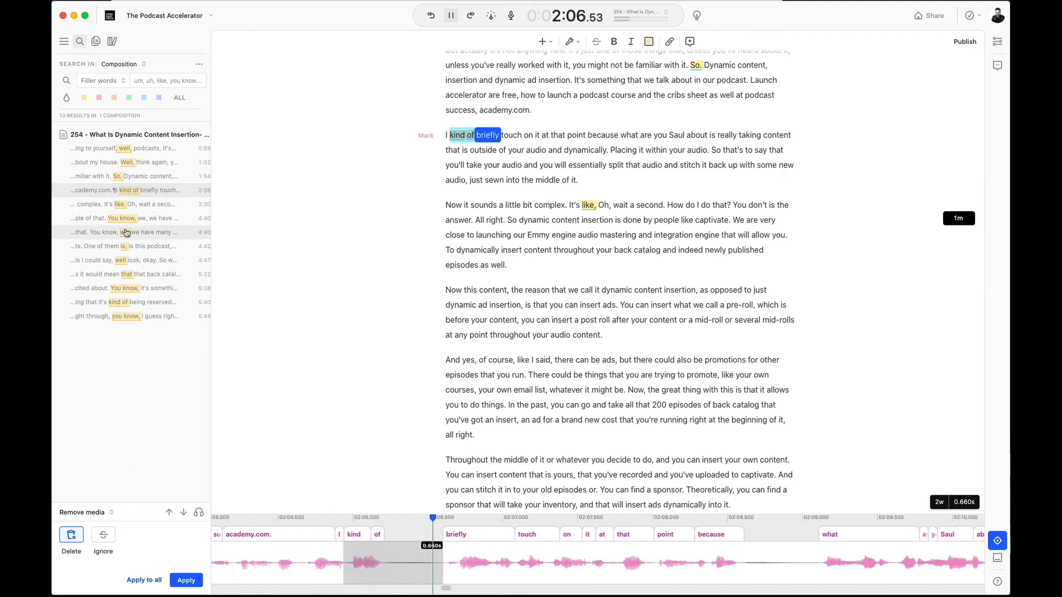
pyautogui.press('space')
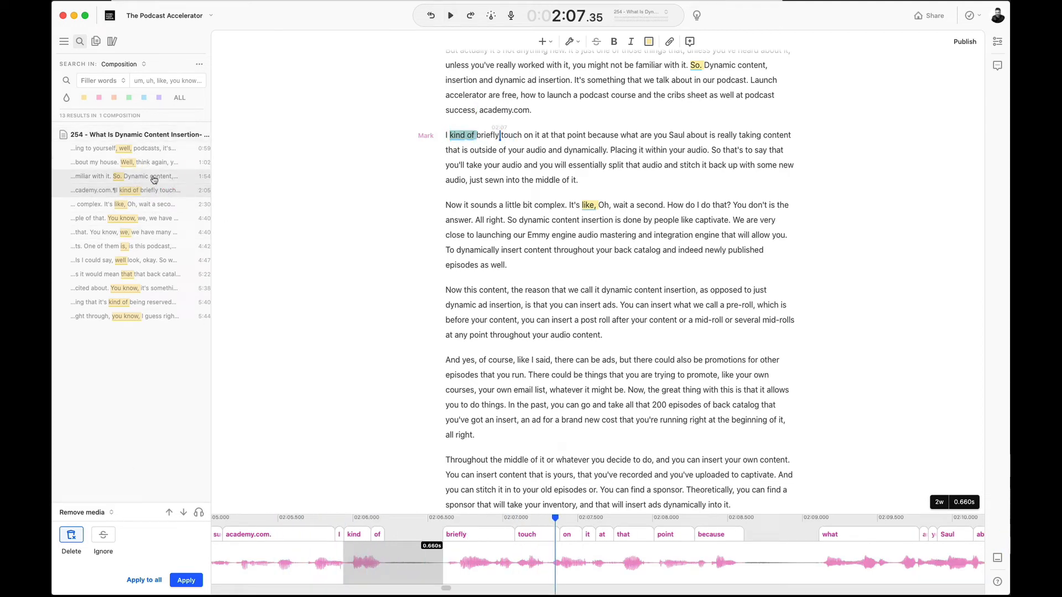
# - Preview the filler word "So." before "Dynamic content" at 1:54 and delete it from the episode
pyautogui.click(142, 179)
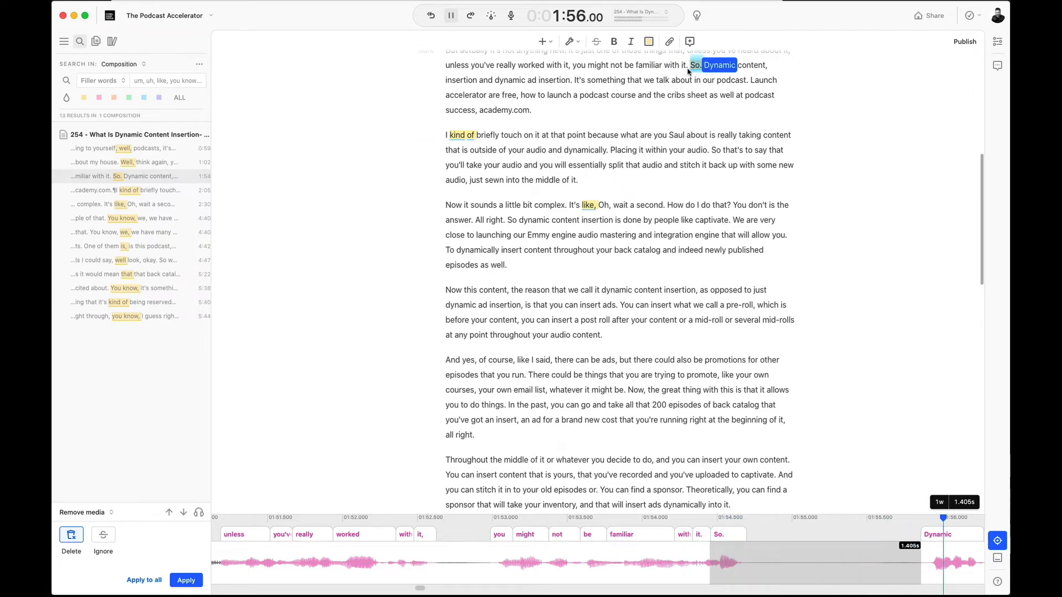
pyautogui.press('space')
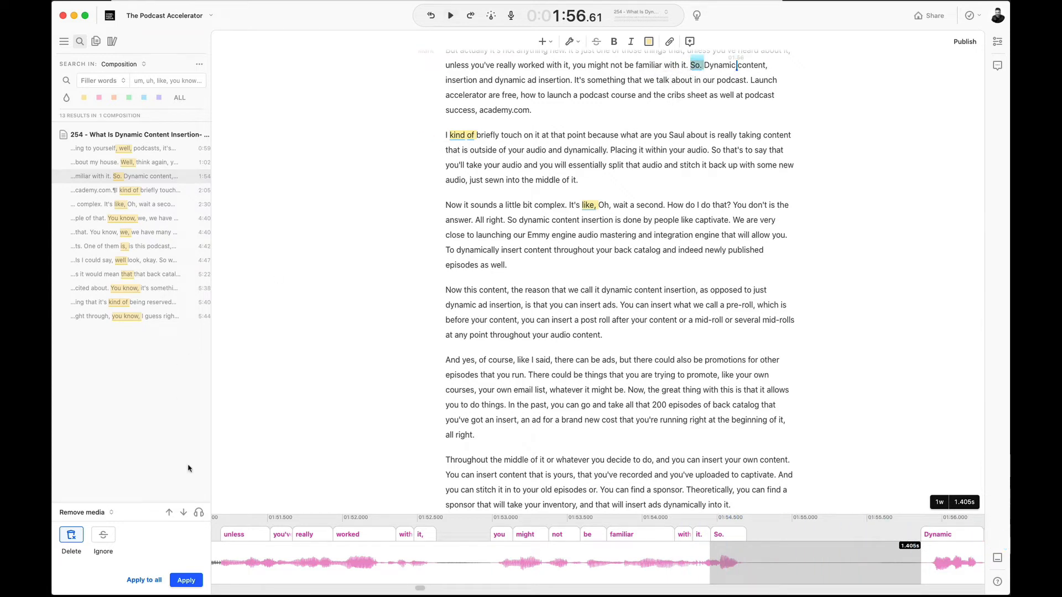
pyautogui.click(71, 536)
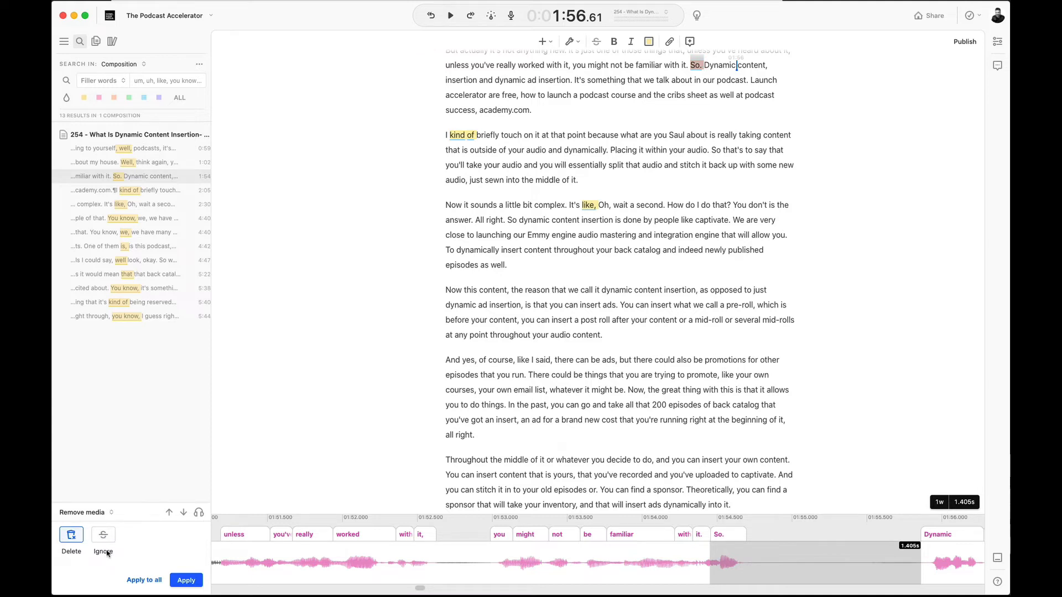
pyautogui.click(186, 580)
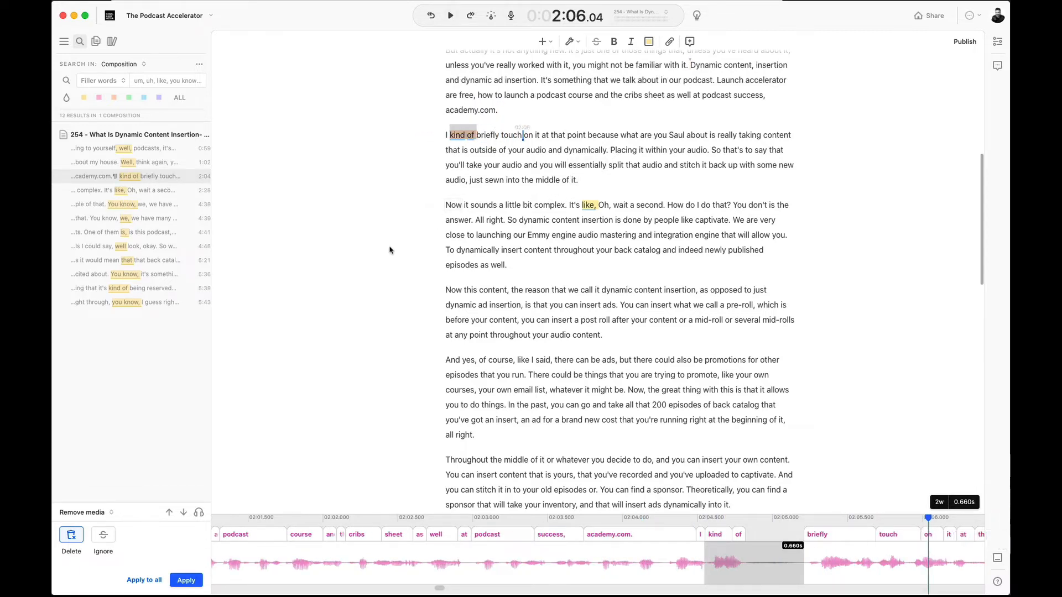
# - Preview the filler "You know," before "we, we have many podcasts" and mark it as ignored
pyautogui.click(152, 209)
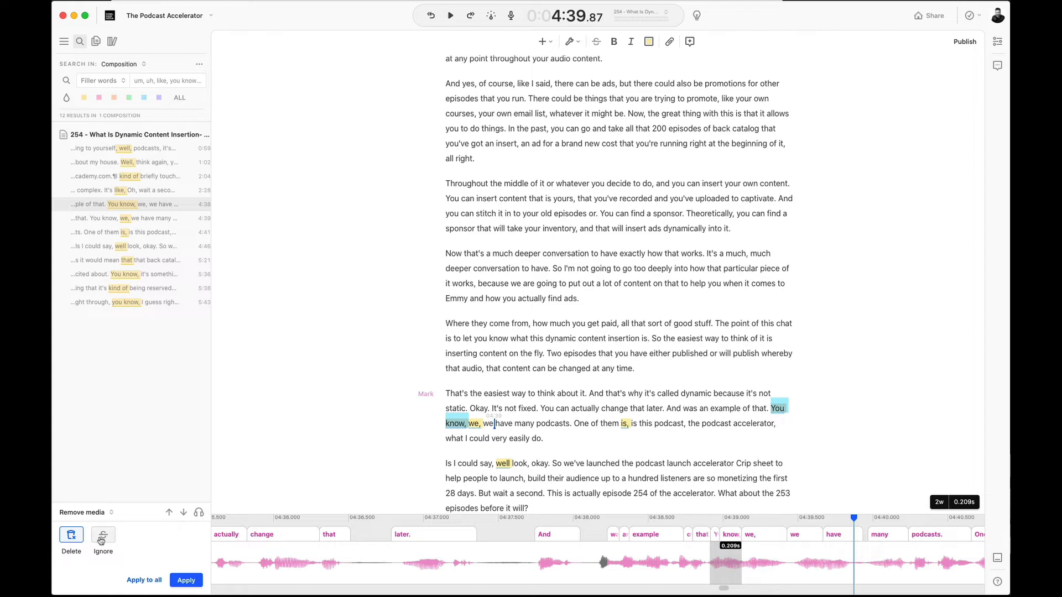
pyautogui.click(108, 538)
pyautogui.click(115, 536)
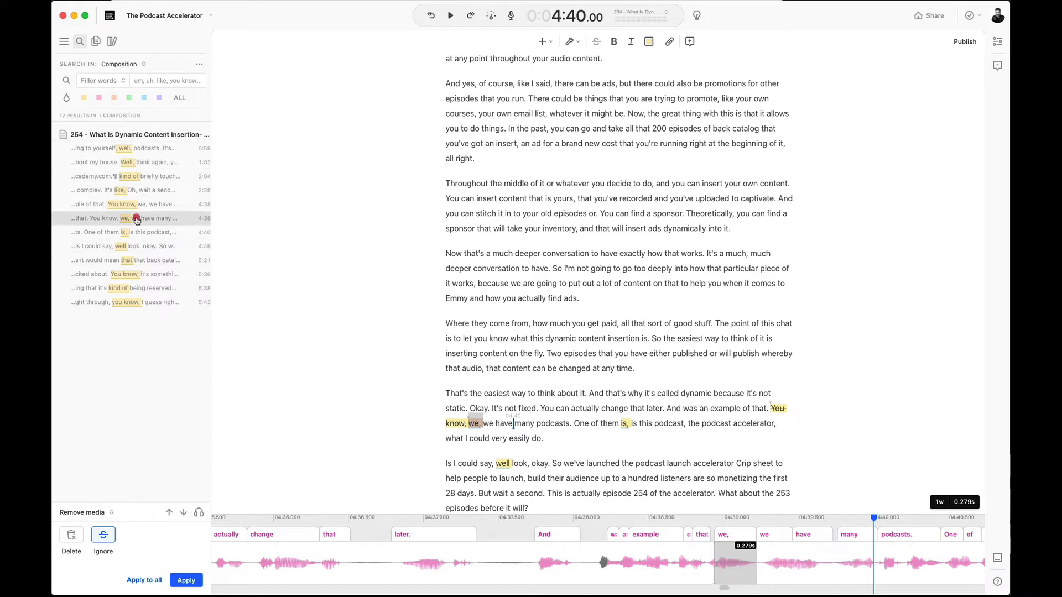
# - Preview the filler "well," at 0:59, set removal to Delete, and apply it to all remaining filler matches
pyautogui.click(142, 156)
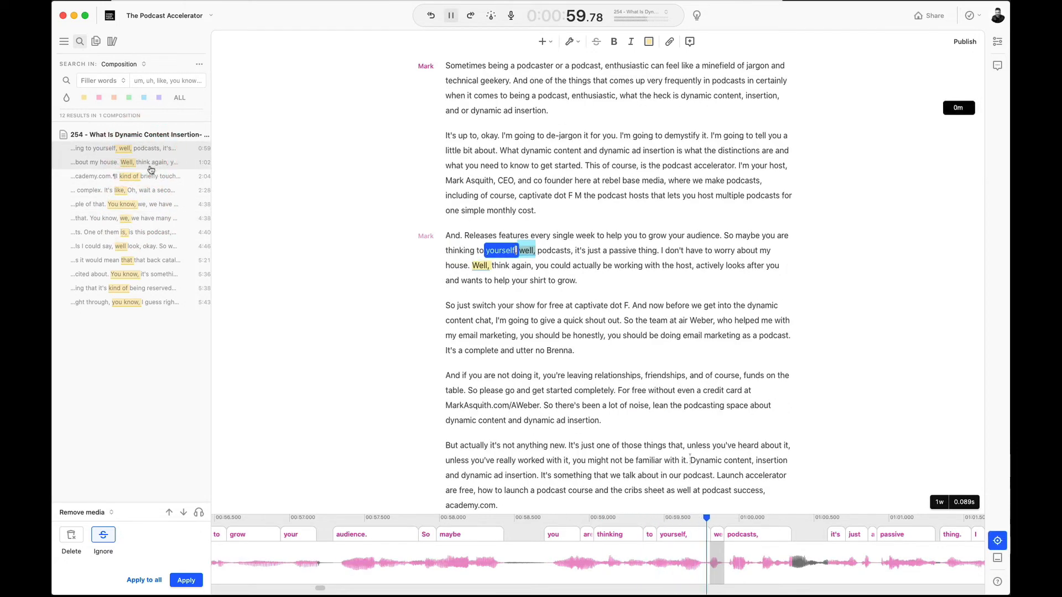
pyautogui.click(67, 540)
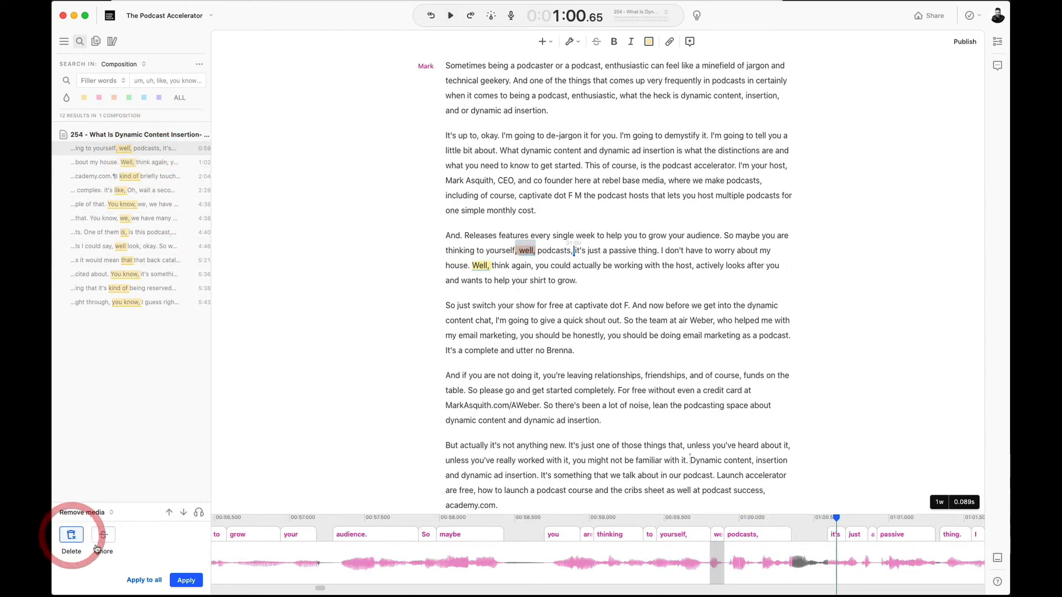
pyautogui.click(138, 581)
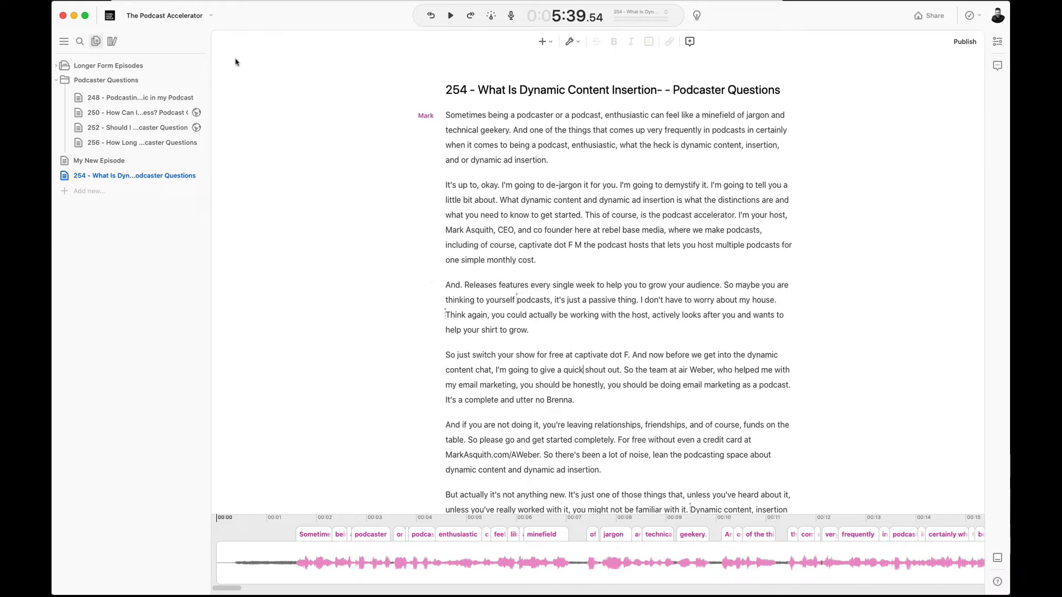
# - Look over the Overdub voice profile in Drive View, and reopen The Podcast Accelerator project
pyautogui.click(111, 19)
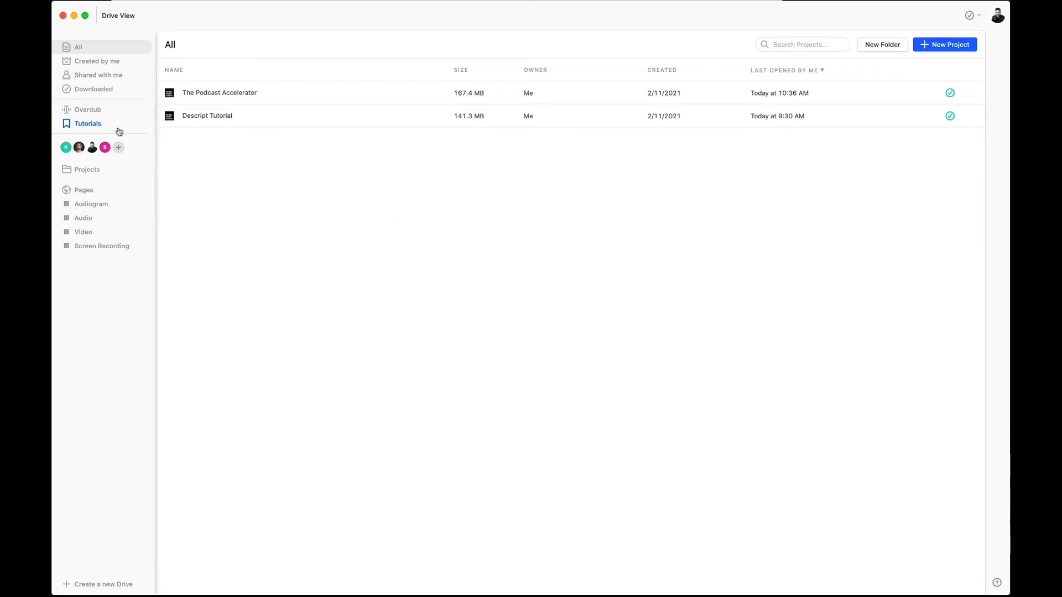
pyautogui.click(87, 113)
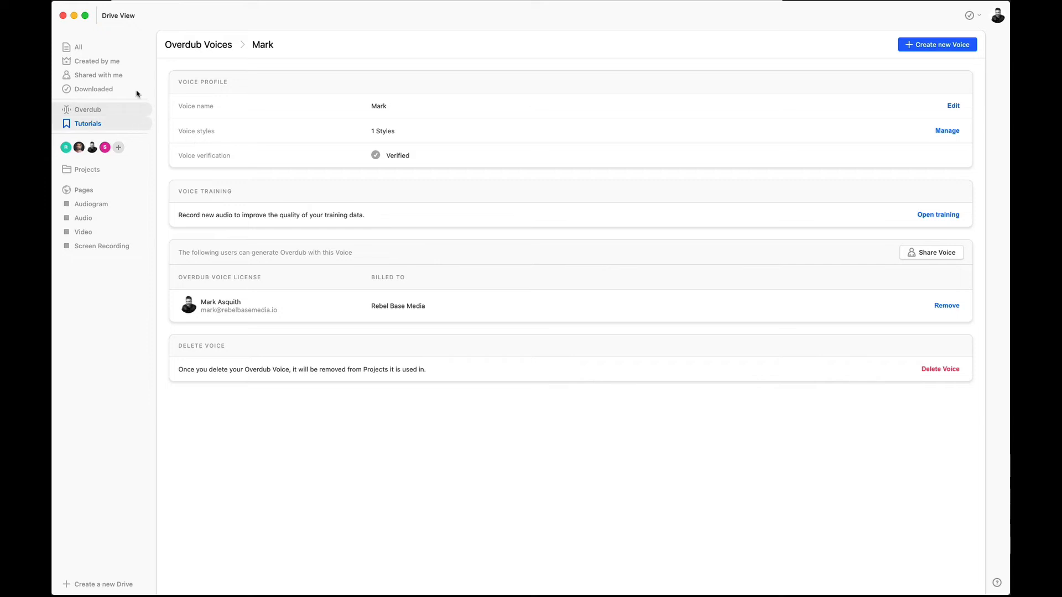
pyautogui.click(93, 174)
pyautogui.doubleClick(232, 94)
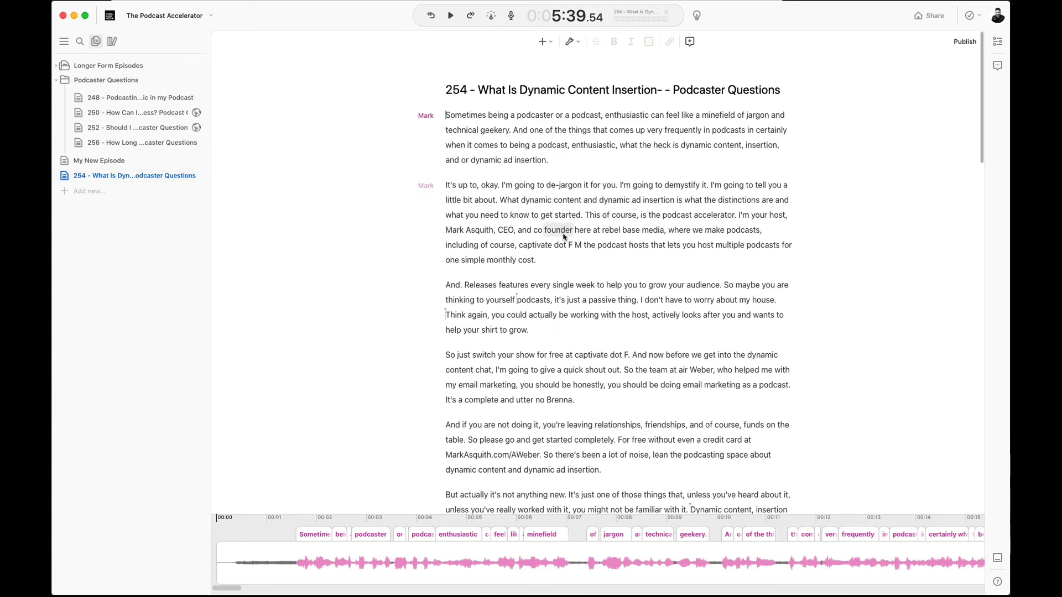
# - Overdub the word "ad" in "and dynamic ad insertion", in the paragraph starting "But actually it's not anything new", with "content"
pyautogui.scroll(-4, 562, 238)
pyautogui.scroll(-8, 563, 238)
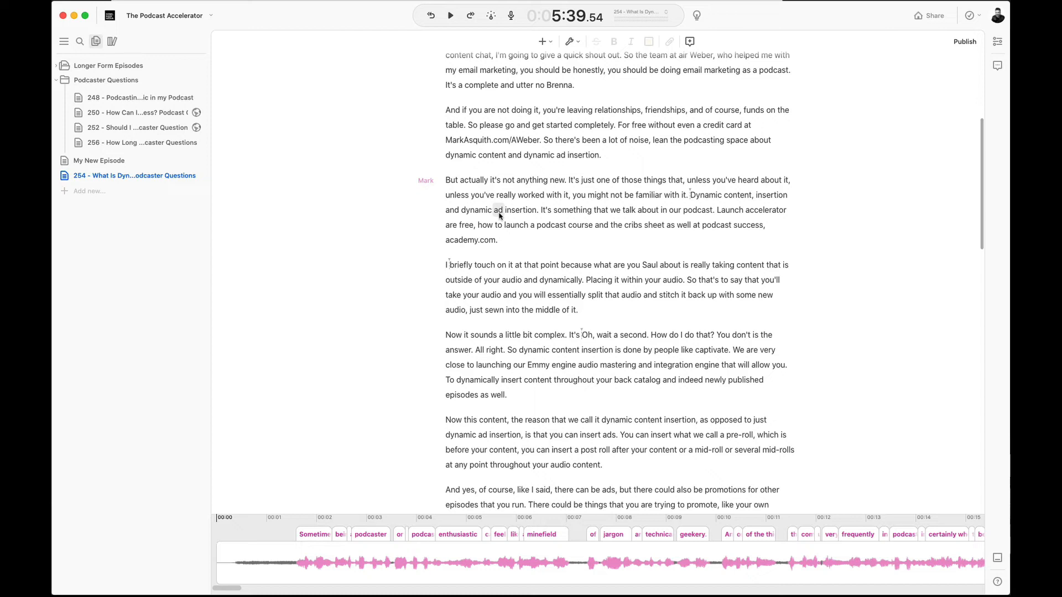
pyautogui.doubleClick(499, 210)
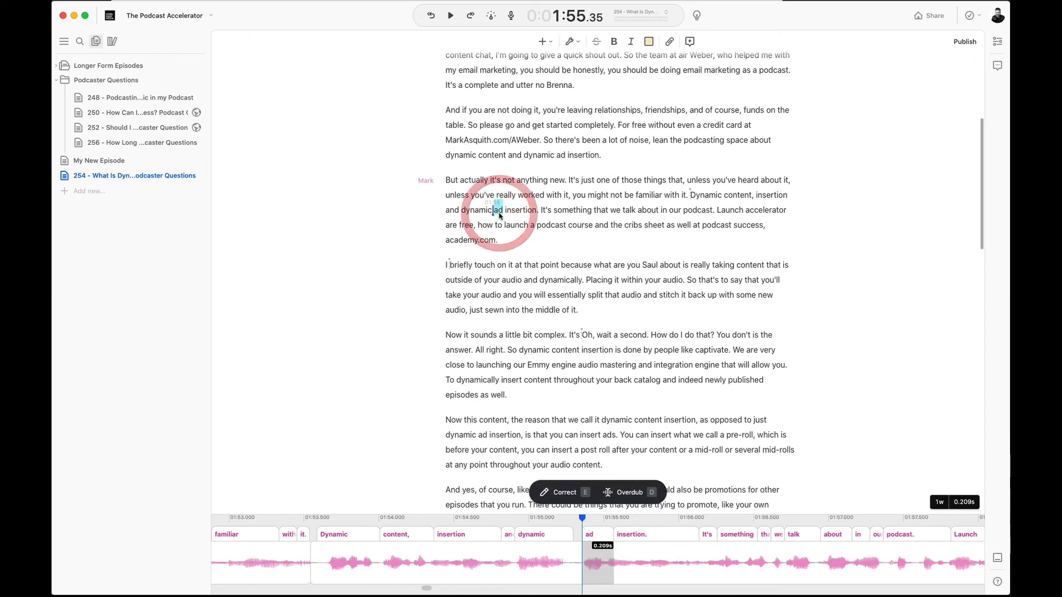
pyautogui.click(630, 493)
pyautogui.write('c')
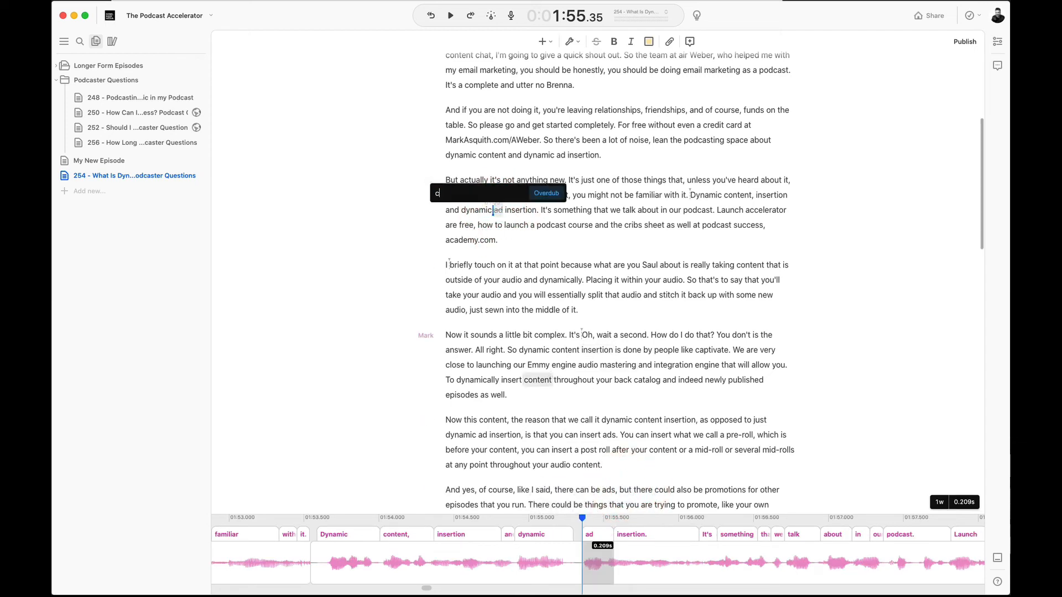
pyautogui.write('ontent')
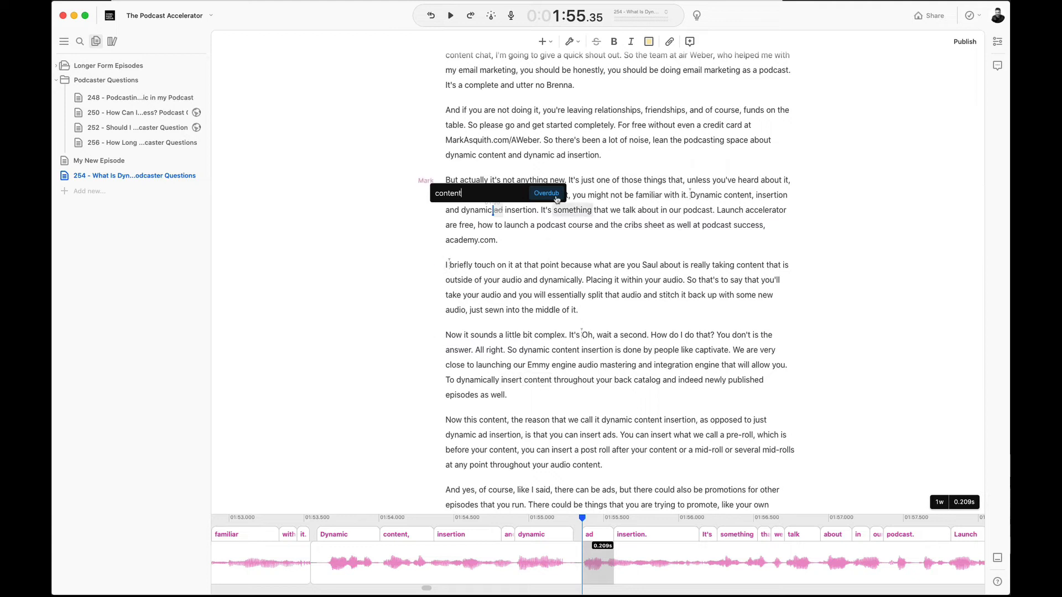
pyautogui.click(552, 193)
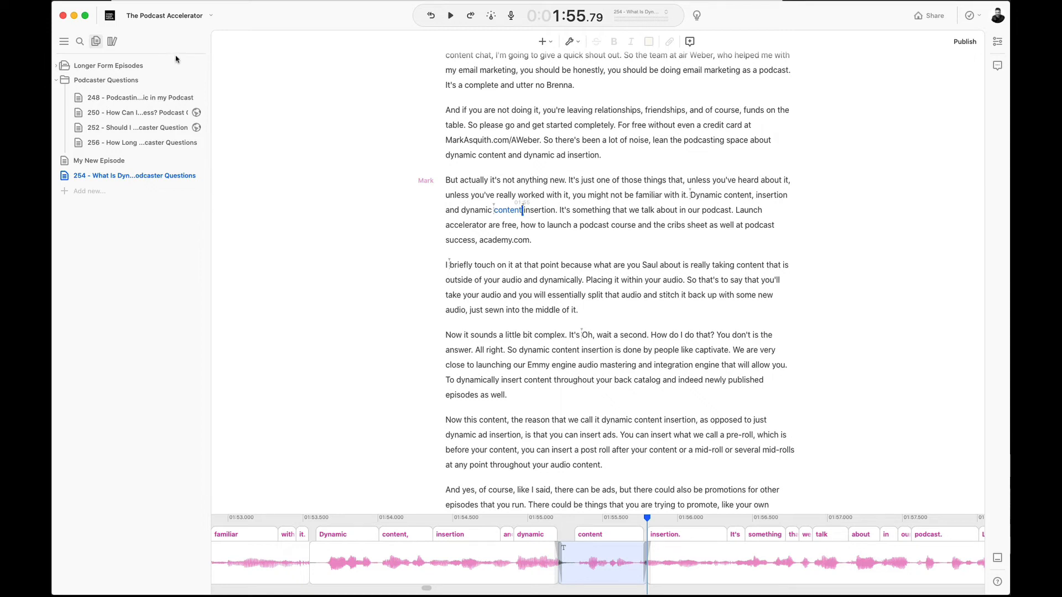
# - Open training for the existing Overdub voice and bring up its recording script
pyautogui.click(115, 18)
pyautogui.click(112, 19)
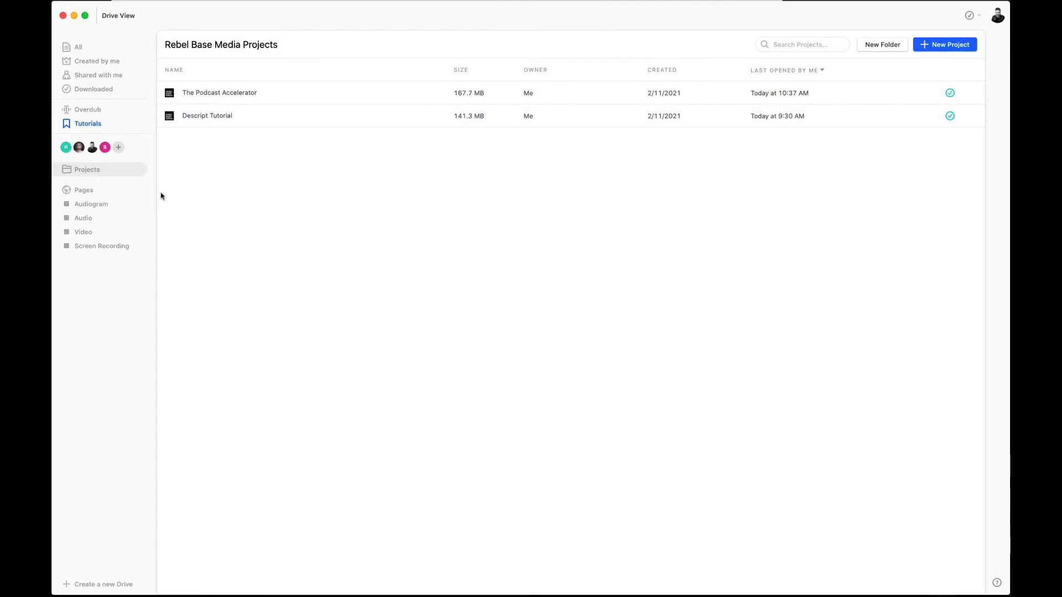
pyautogui.click(100, 109)
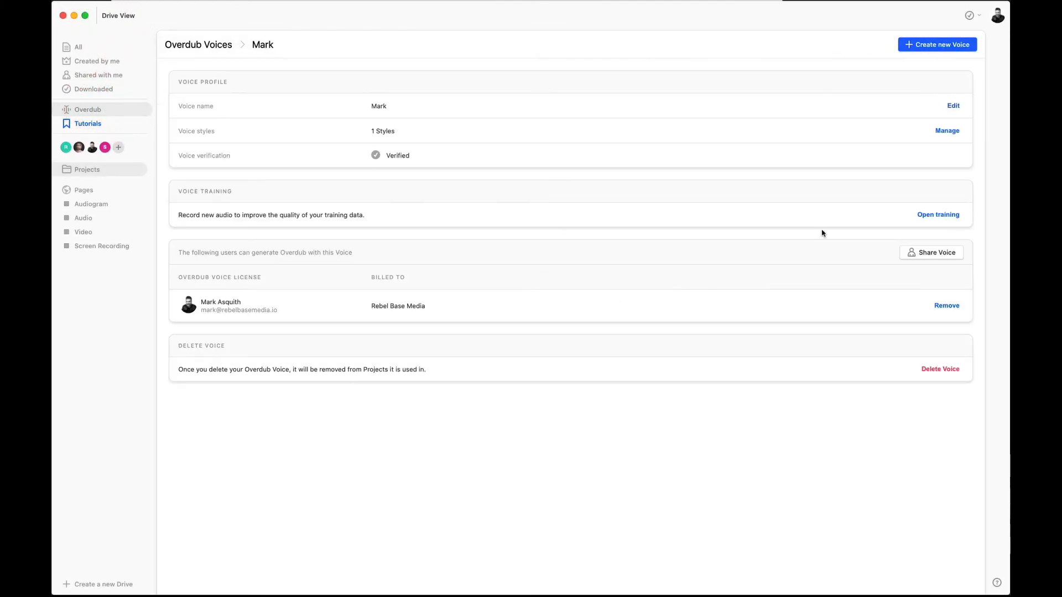
pyautogui.click(935, 214)
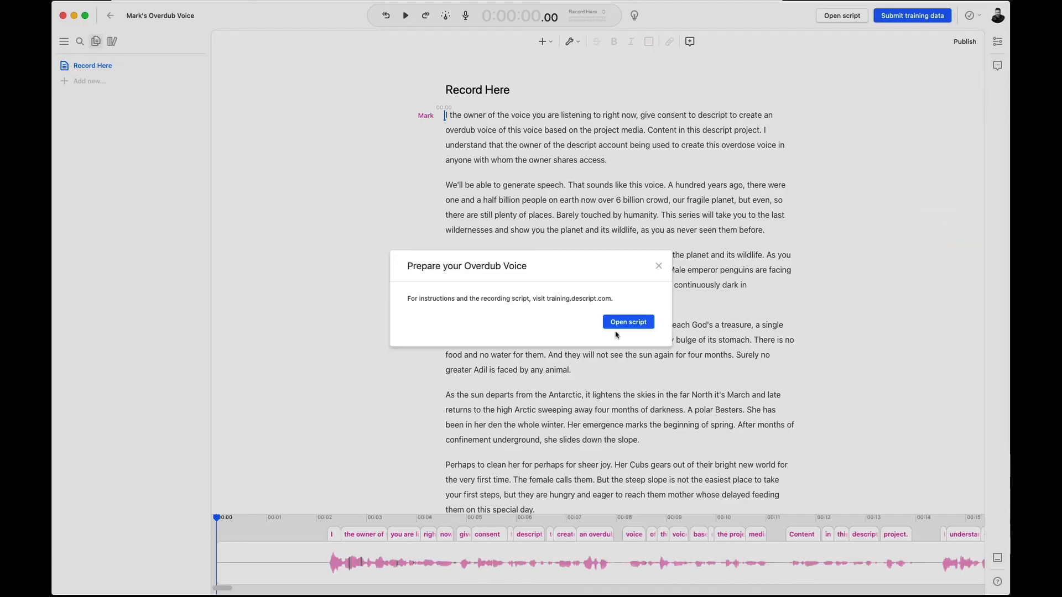
pyautogui.click(634, 324)
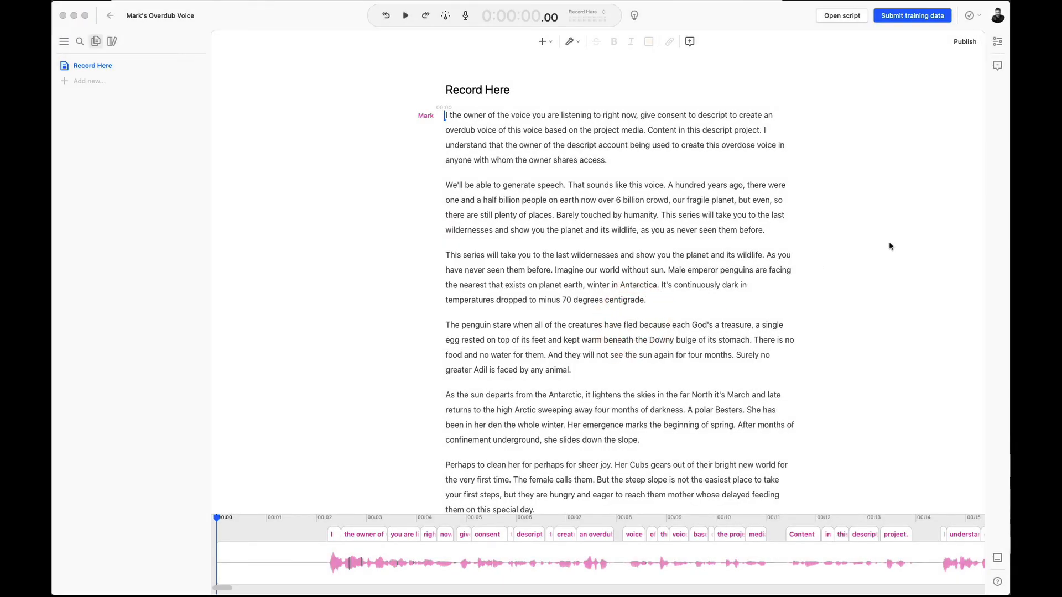
# - Examine the Overdub training page's instructions and script reading tips, and read through the Main Script
pyautogui.moveTo(531, 591); pyautogui.dragTo(394, 33)
pyautogui.scroll(-7, 298, 360)
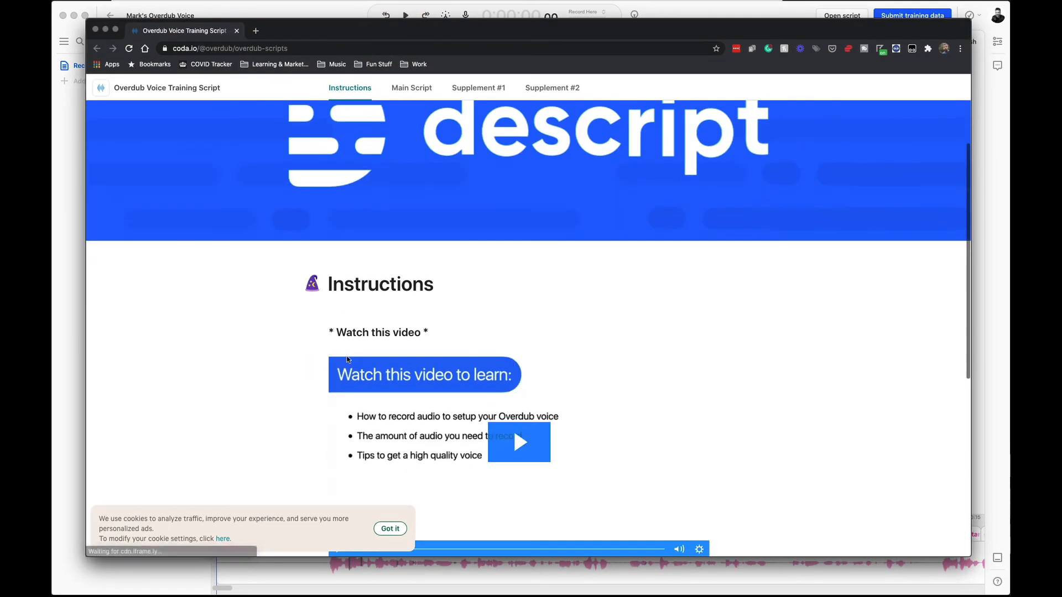
pyautogui.scroll(-1, 302, 417)
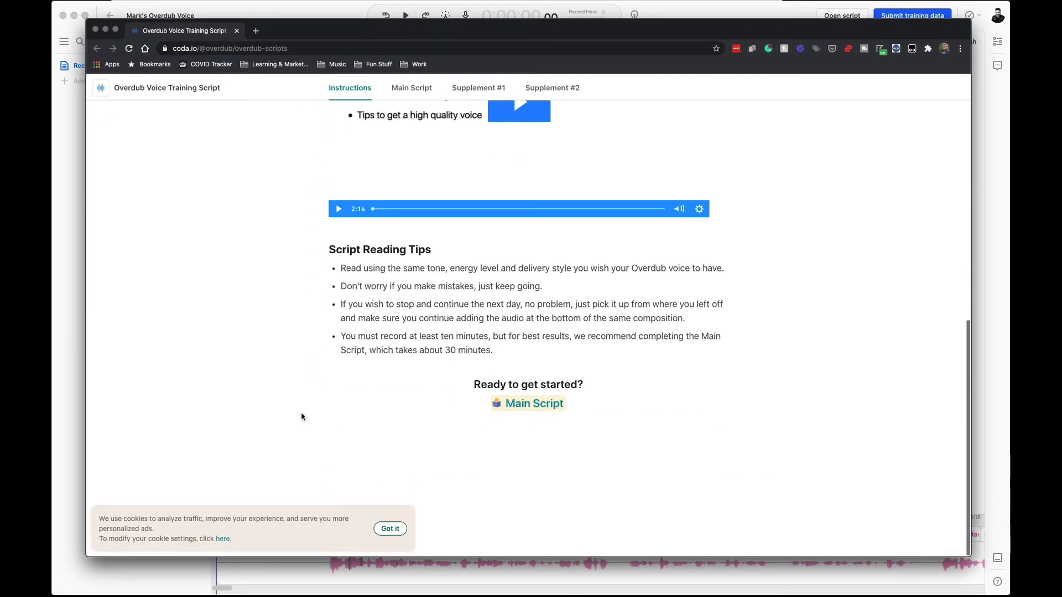
pyautogui.scroll(2, 476, 354)
pyautogui.scroll(-2, 480, 365)
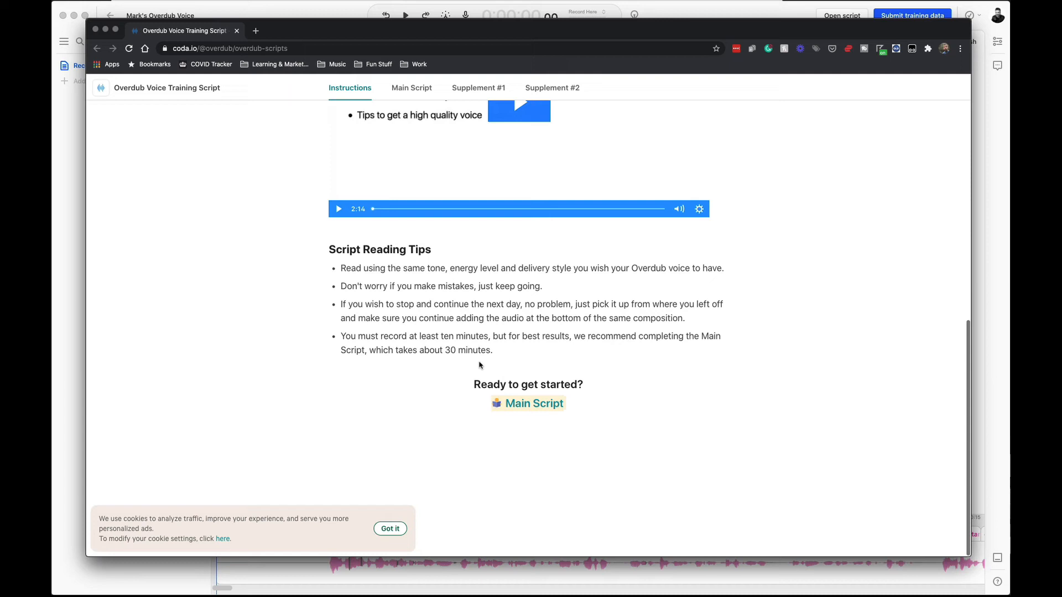
pyautogui.click(511, 403)
pyautogui.scroll(-7, 431, 355)
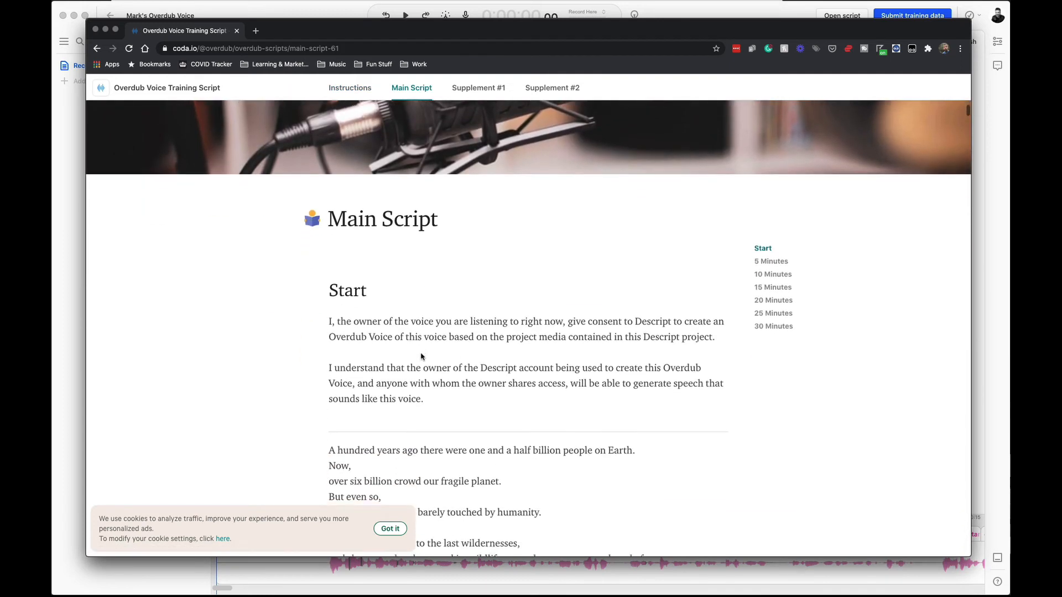
pyautogui.scroll(-6, 421, 354)
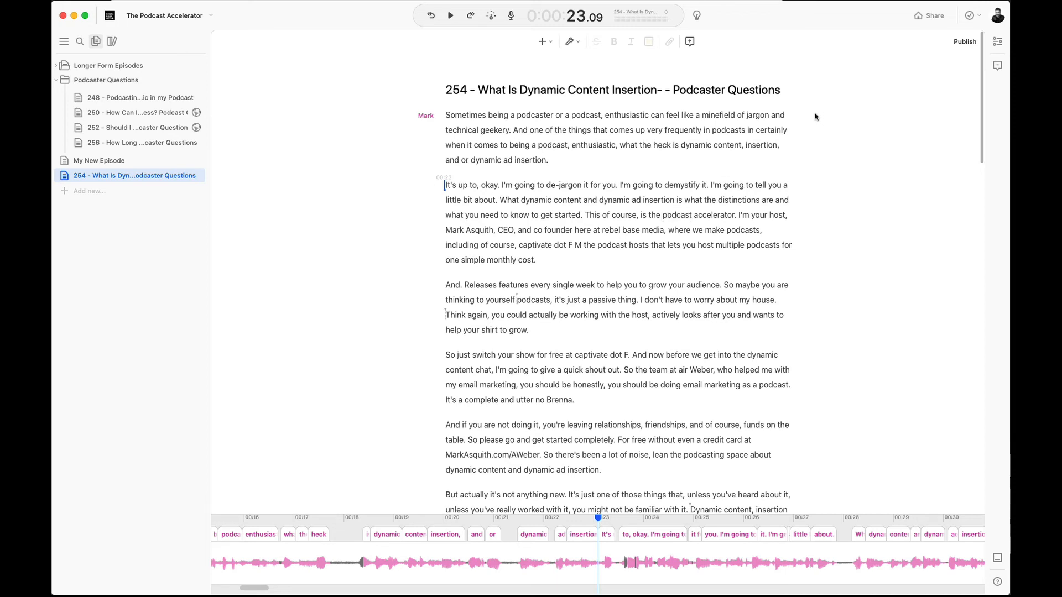
# - Export episode 254 to Captivate.fm by publishing its Descript page with the transcript shown and comments off
pyautogui.click(922, 20)
pyautogui.click(466, 43)
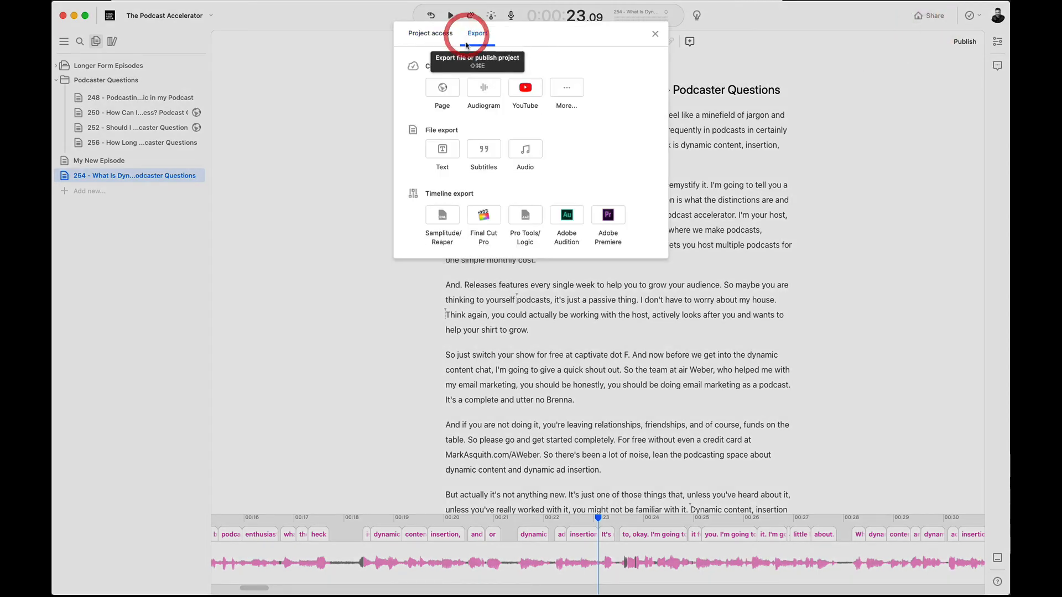
pyautogui.click(565, 91)
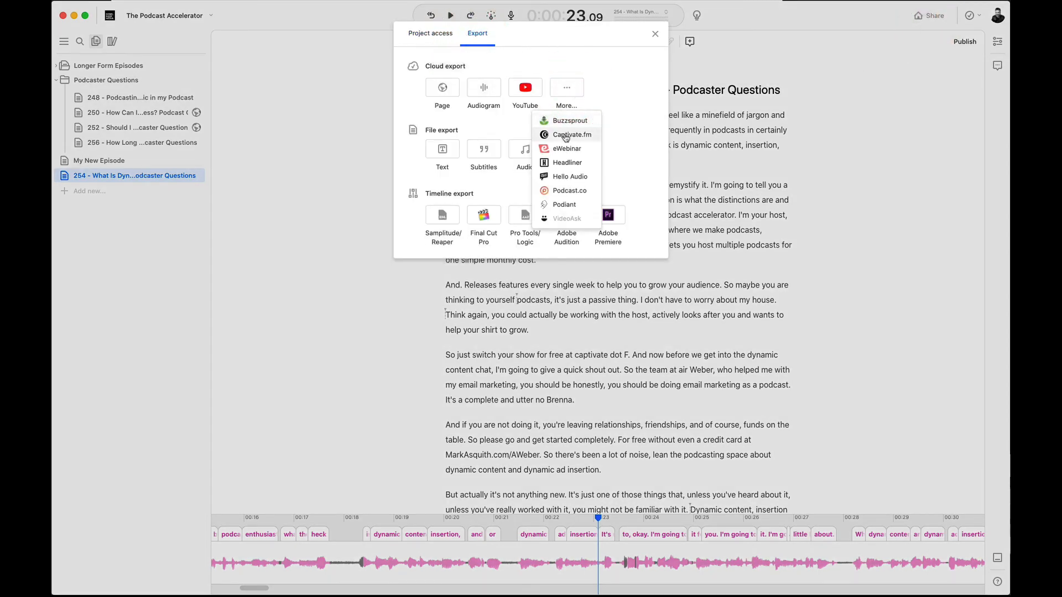
pyautogui.click(566, 136)
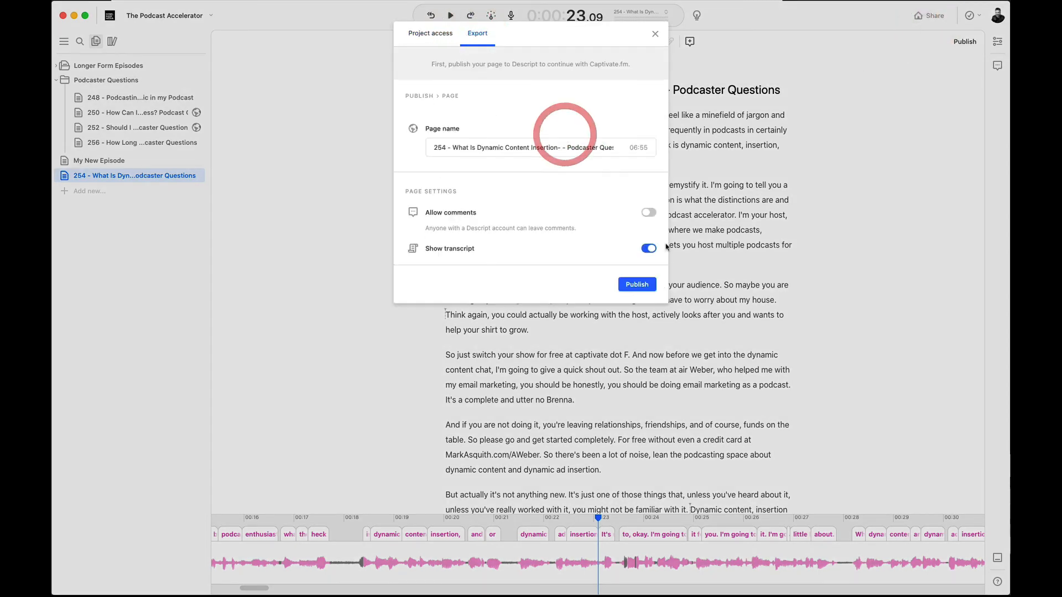
pyautogui.click(647, 286)
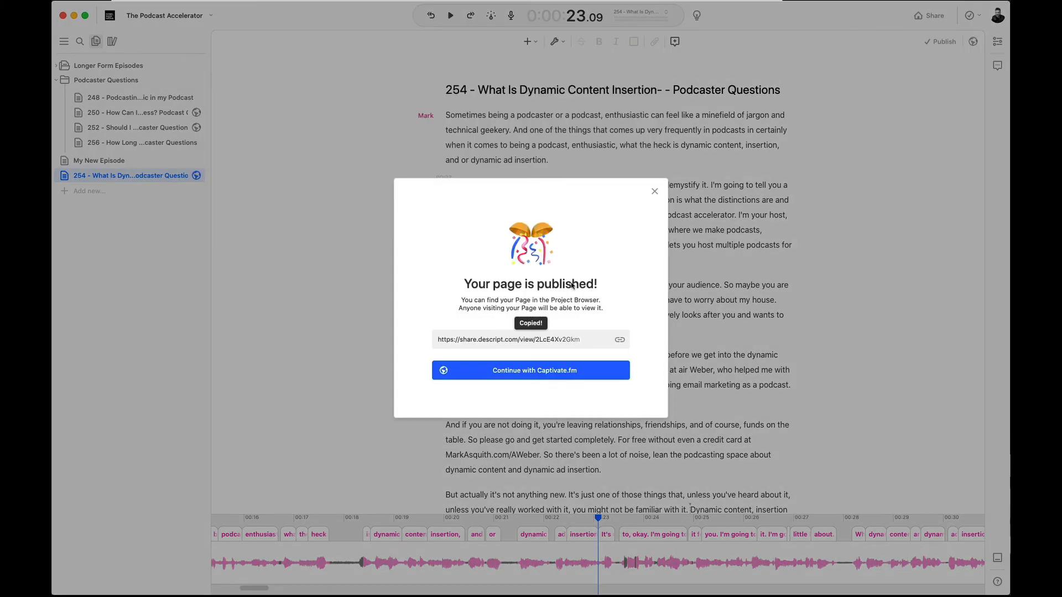
# - Continue to Captivate.fm and create an episode from the imported audio in The Podcast Accelerator Demo show
pyautogui.click(523, 371)
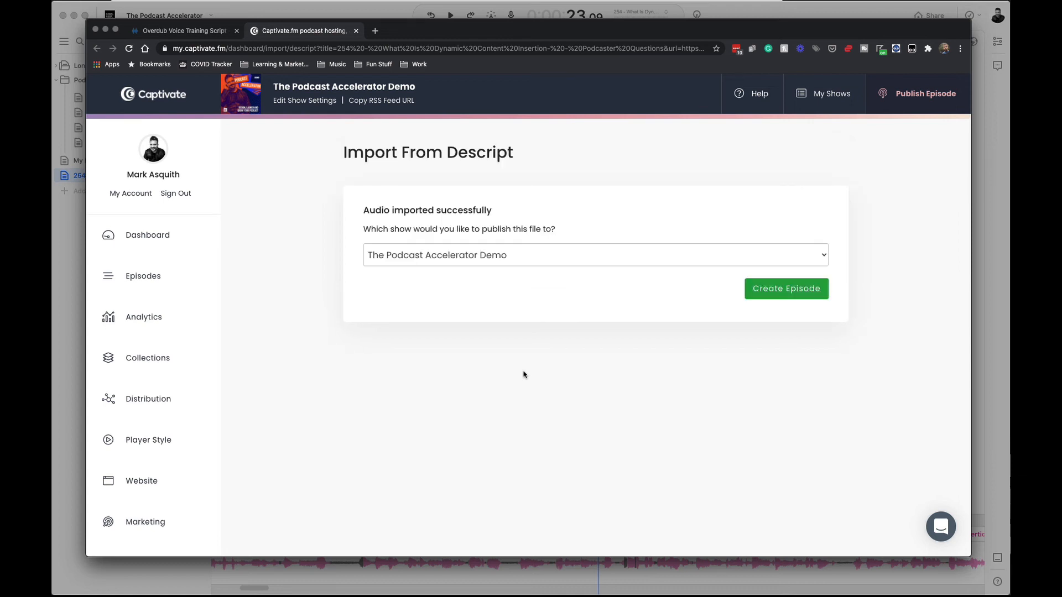
pyautogui.click(627, 255)
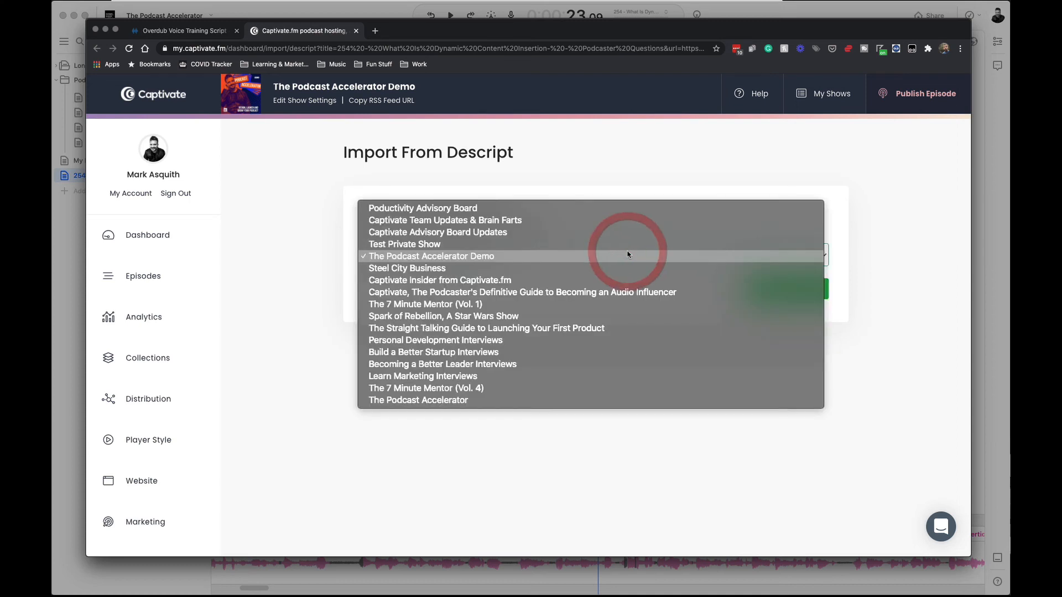
pyautogui.click(629, 253)
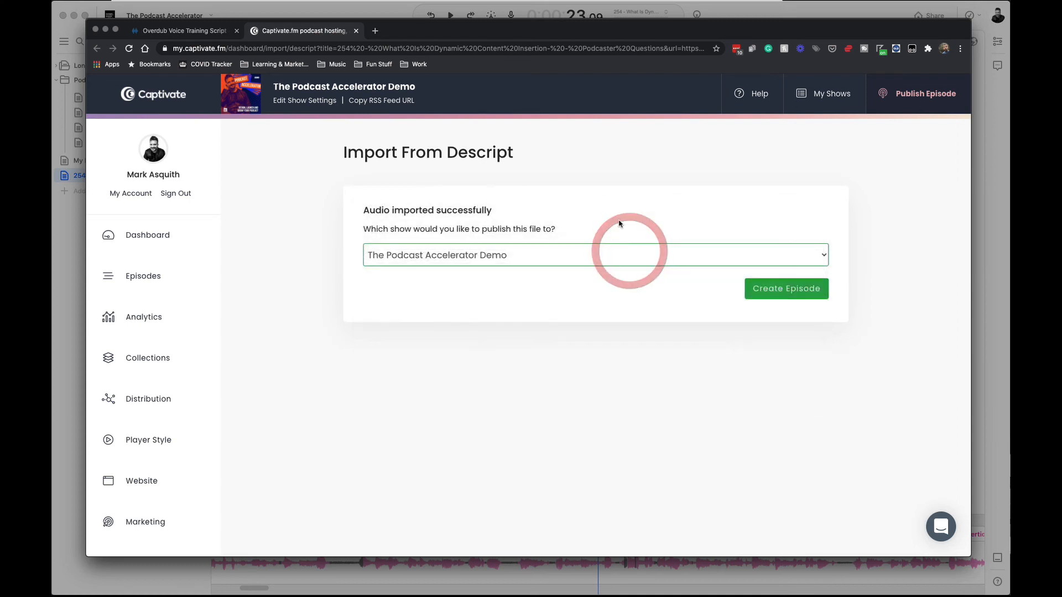
pyautogui.click(773, 290)
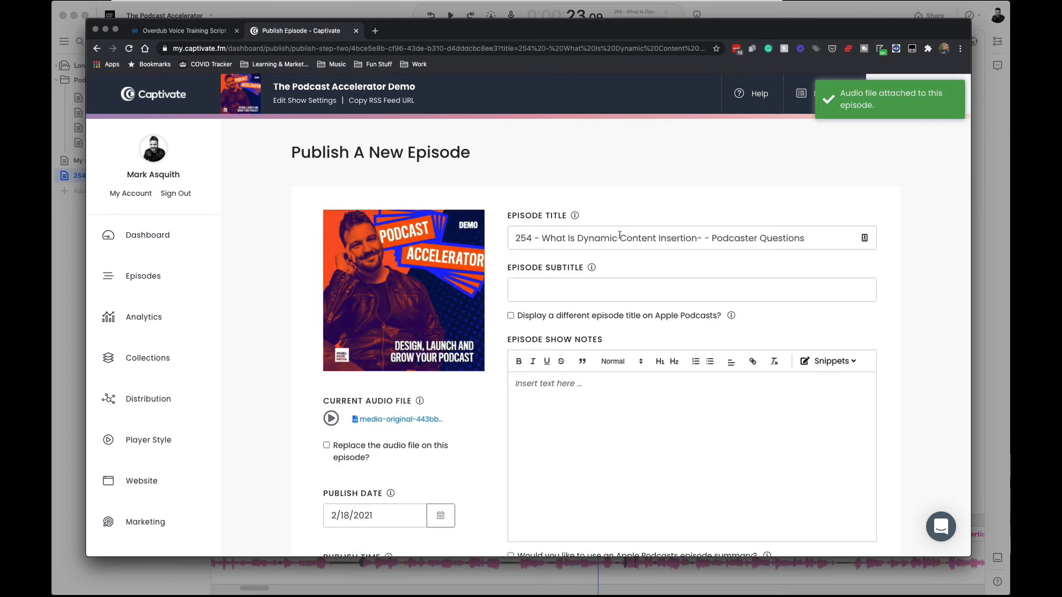
# - Examine the new Captivate episode's title, show notes, publish date, episode settings, and draft and publishing options
pyautogui.moveTo(516, 242); pyautogui.dragTo(612, 243)
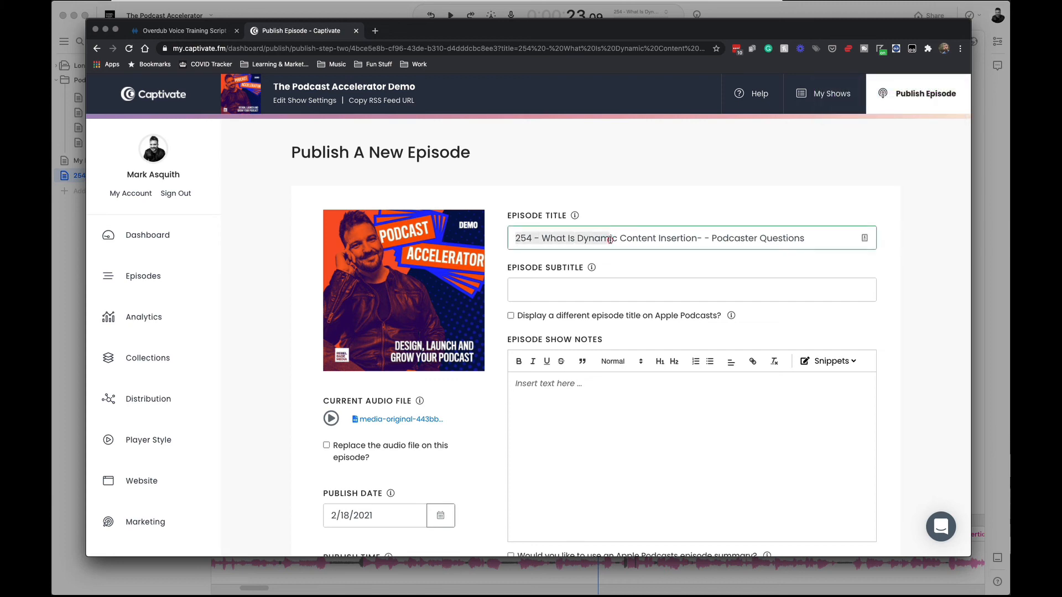
pyautogui.click(610, 243)
pyautogui.scroll(-5, 559, 232)
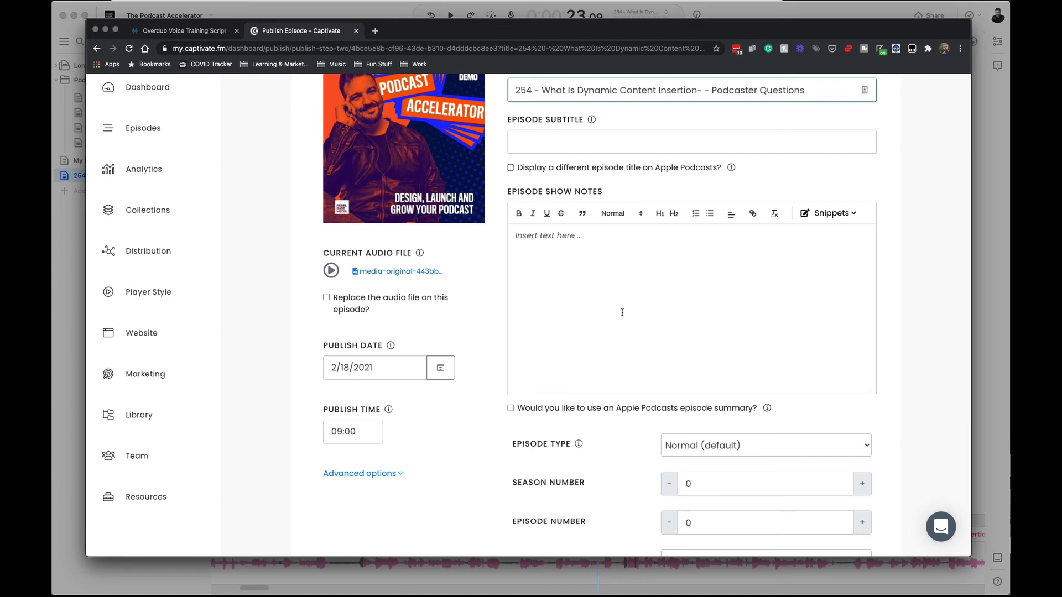
pyautogui.scroll(-2, 614, 332)
pyautogui.scroll(-5, 647, 423)
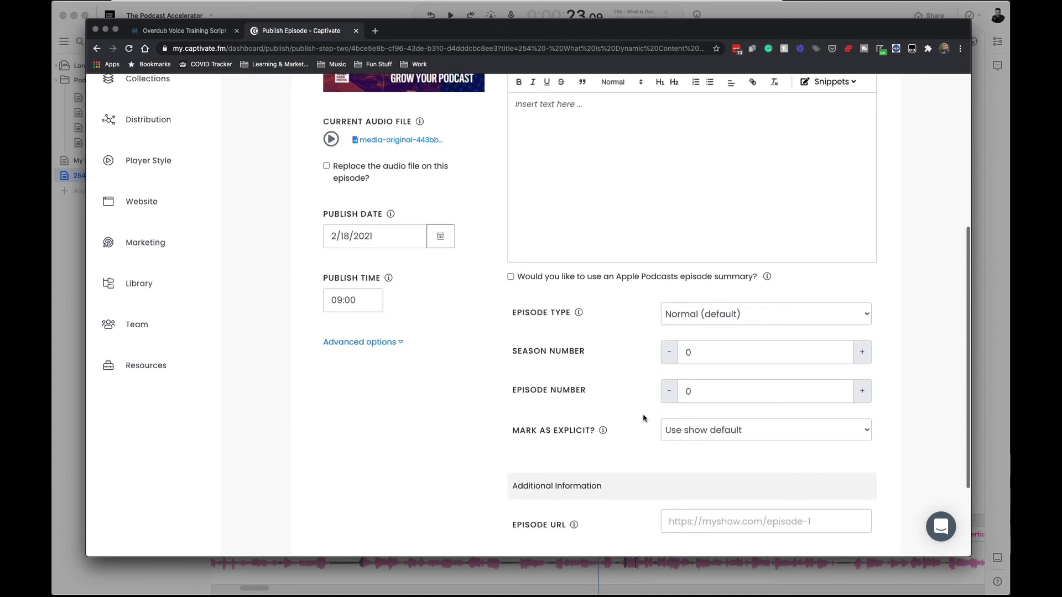
pyautogui.scroll(2, 643, 418)
pyautogui.scroll(-3, 643, 419)
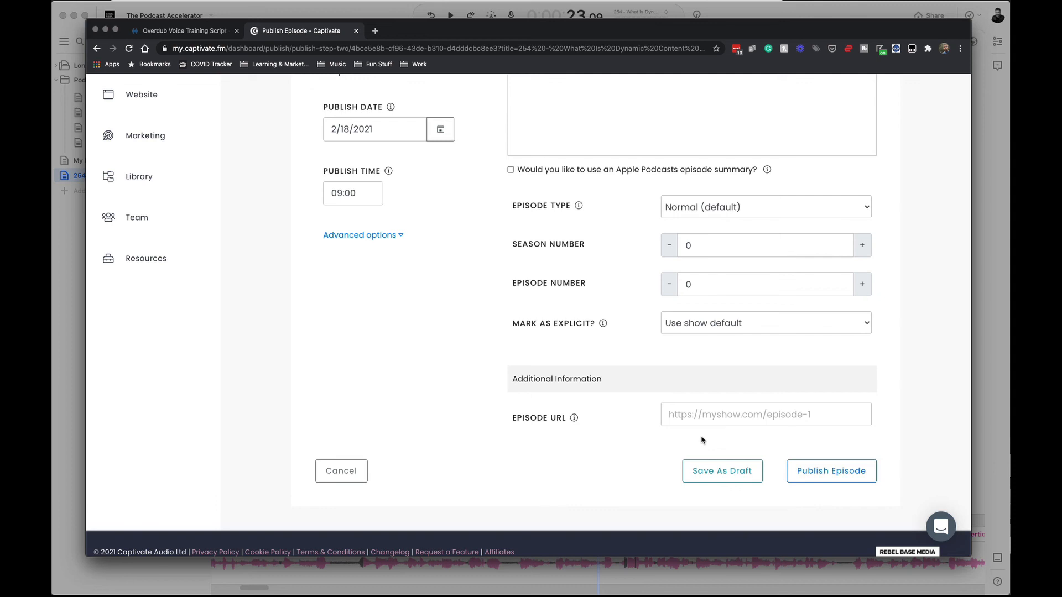
pyautogui.scroll(1, 666, 439)
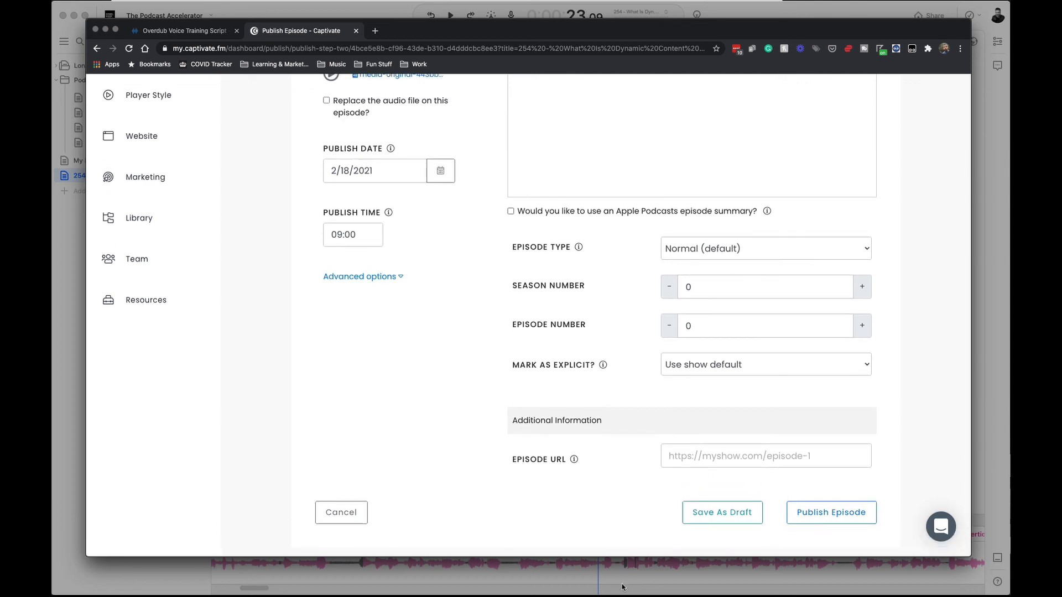